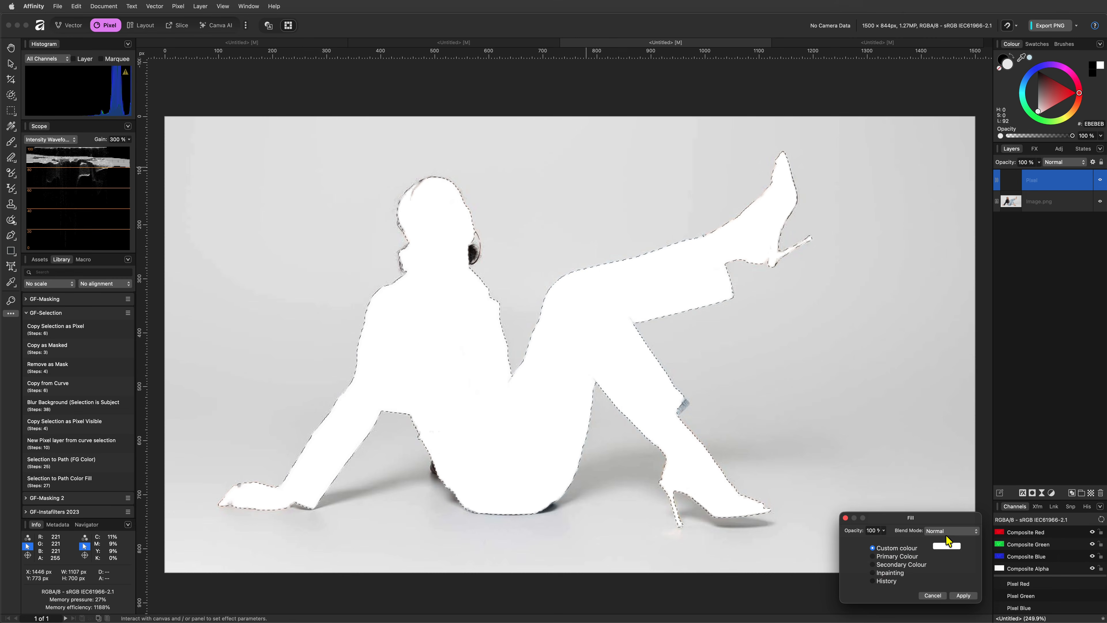
# Fill the selected subject on the pixel layer with black (#000000) and drop the selection
pyautogui.click(949, 545)
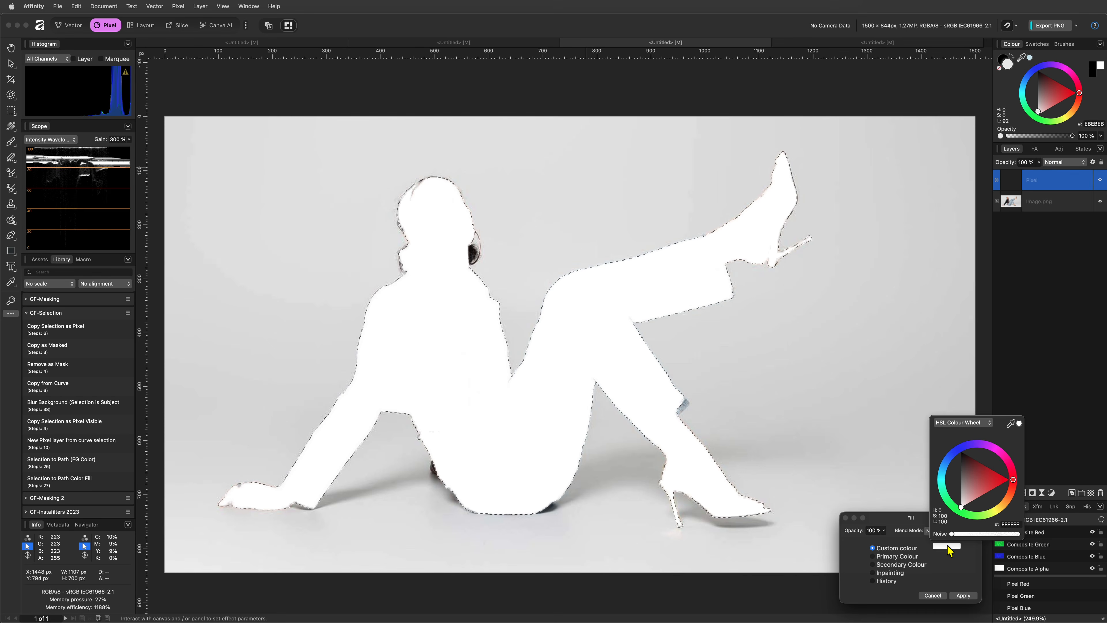
pyautogui.moveTo(972, 488); pyautogui.dragTo(937, 409)
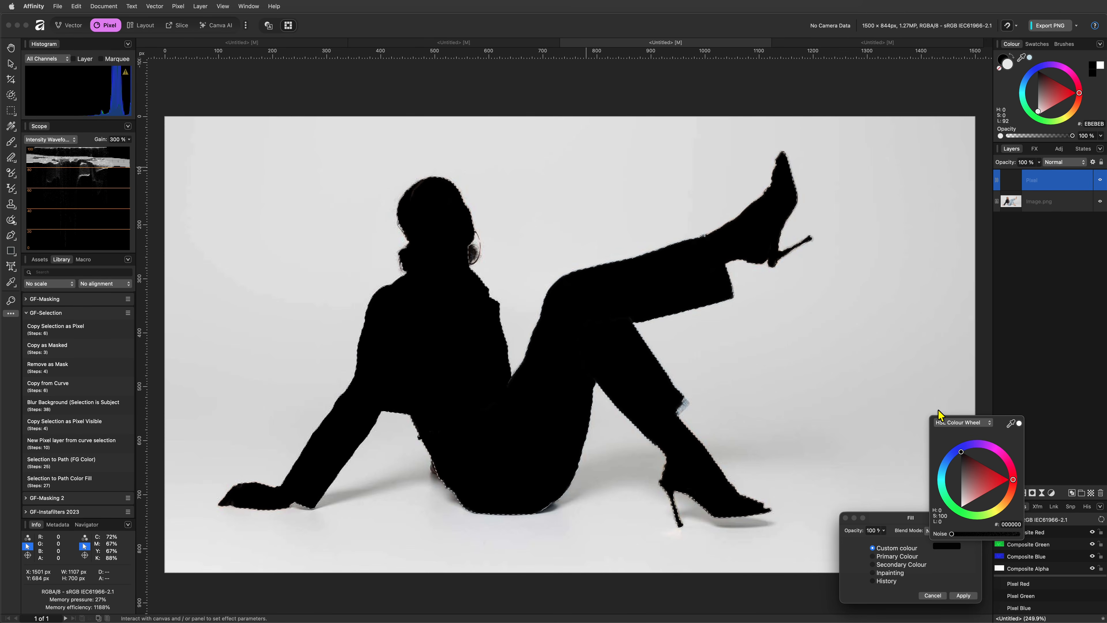
pyautogui.click(963, 595)
pyautogui.click(963, 595)
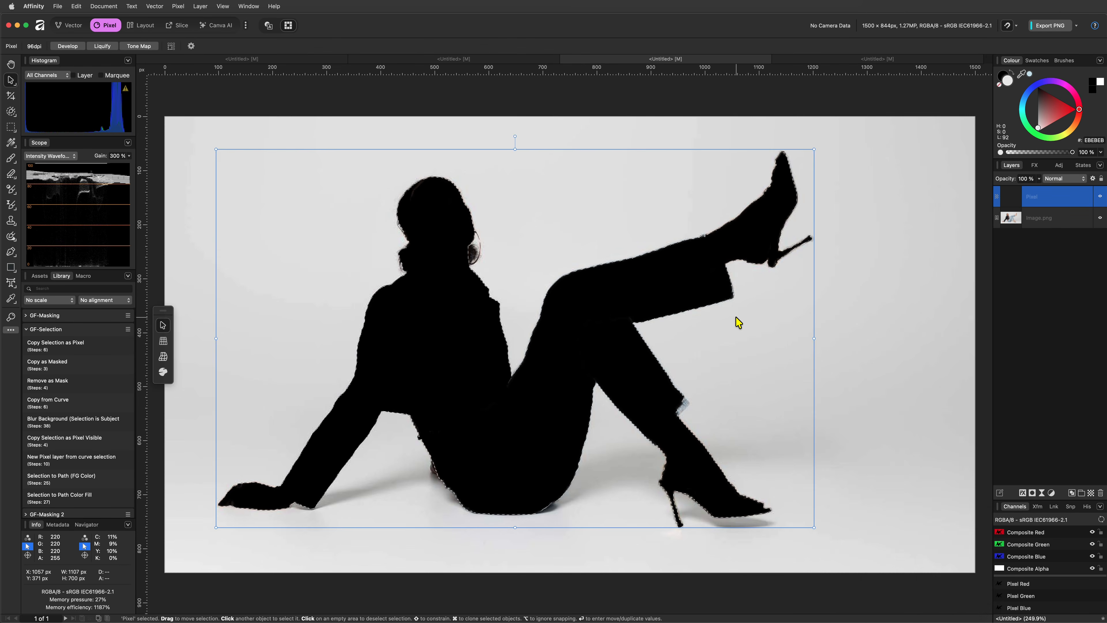
pyautogui.click(831, 331)
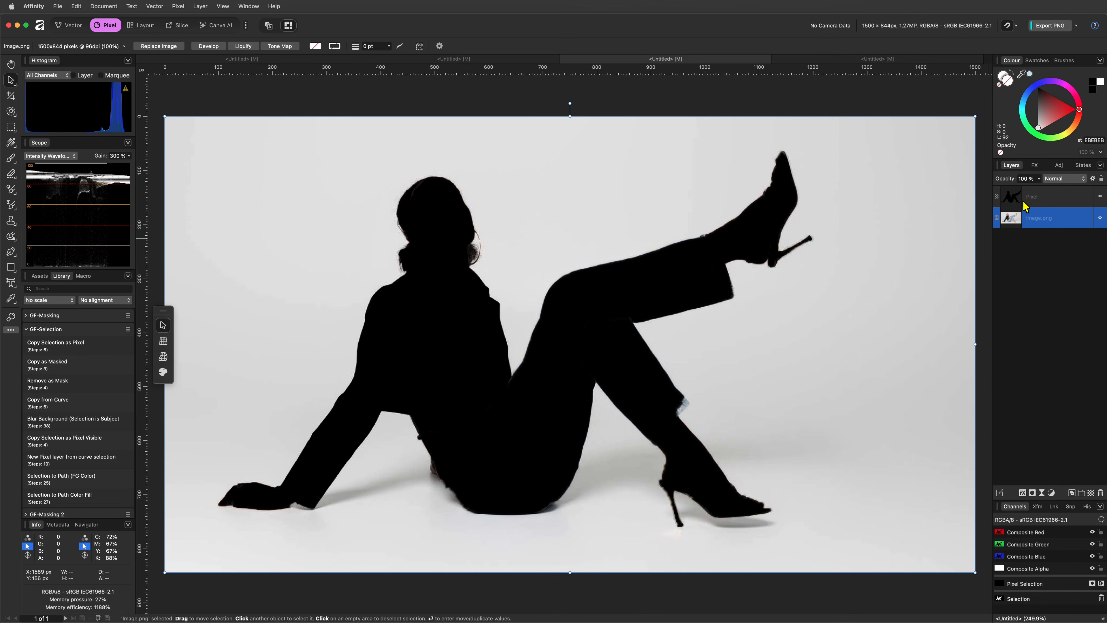
# Select the whole canvas and add a new pixel layer above the black silhouette layer
pyautogui.click(1023, 200)
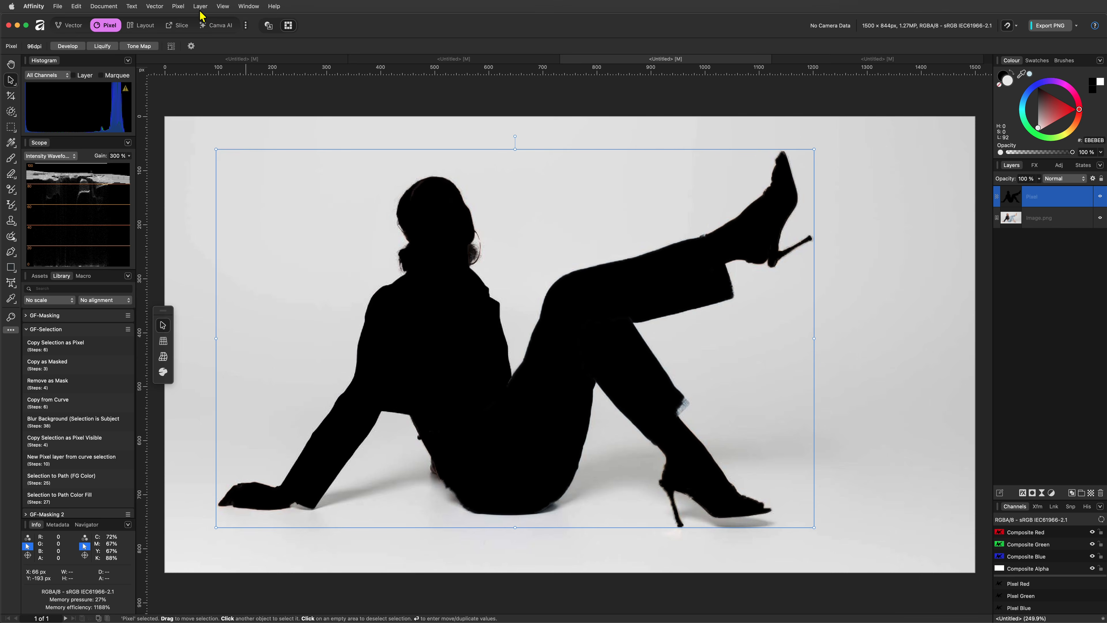
pyautogui.click(178, 6)
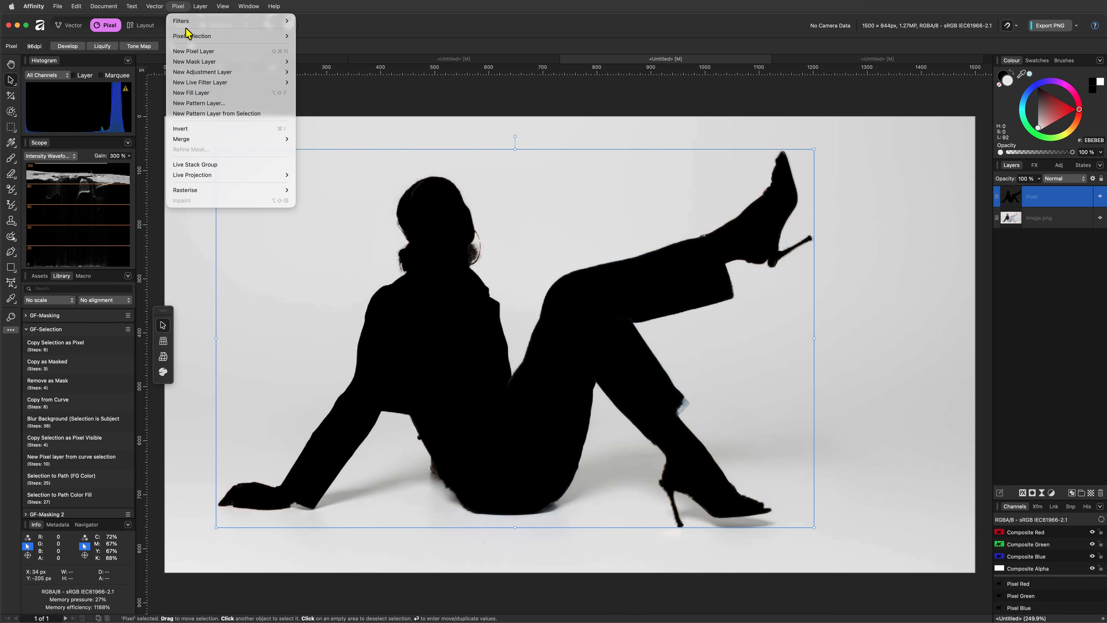
pyautogui.moveTo(227, 35)
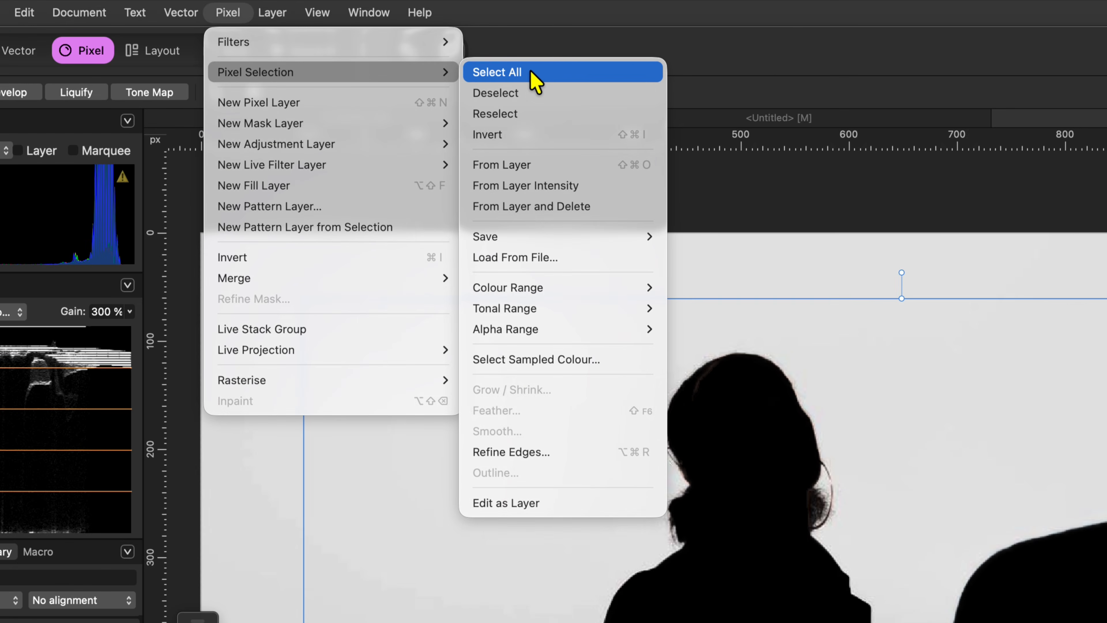
pyautogui.click(532, 73)
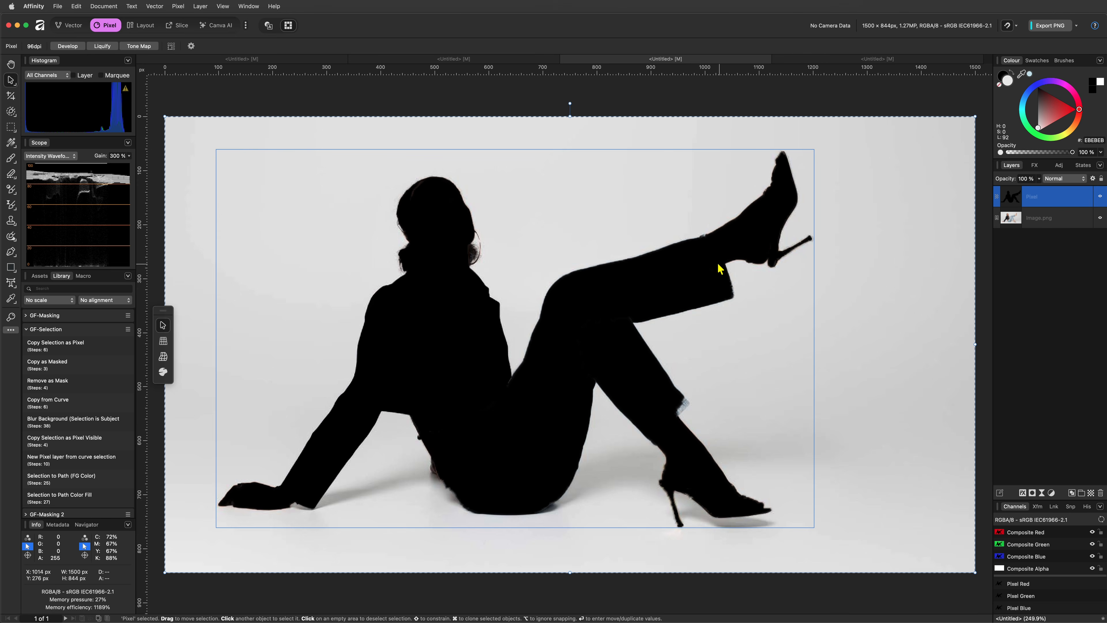
pyautogui.click(1091, 494)
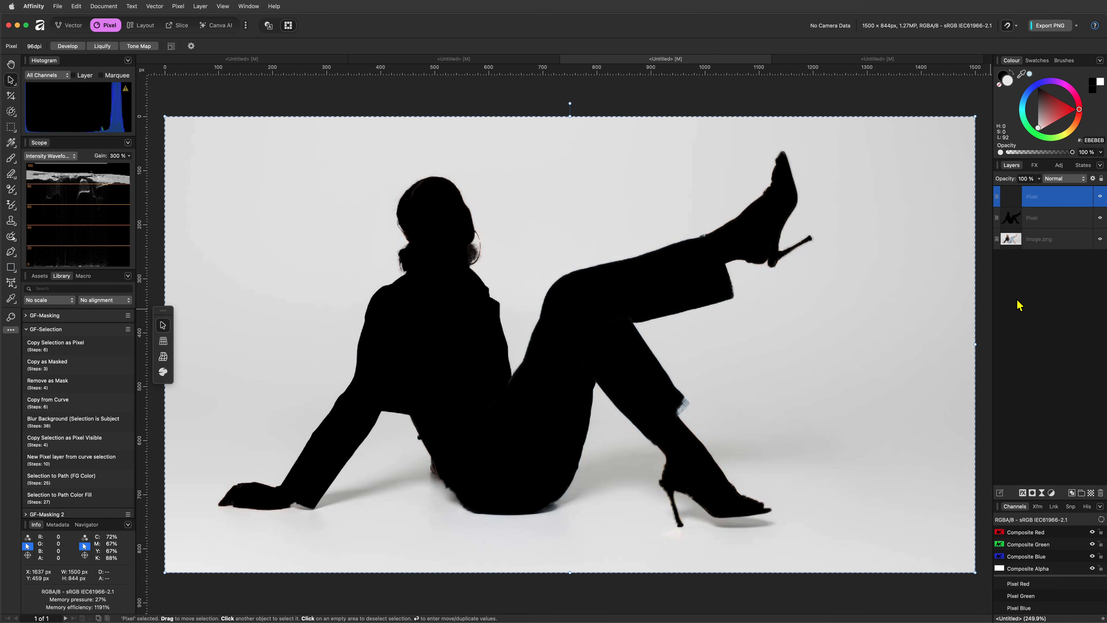
# Fill the new pixel layer with white (#FFFFFF) and place it directly beneath the black silhouette layer
pyautogui.click(178, 6)
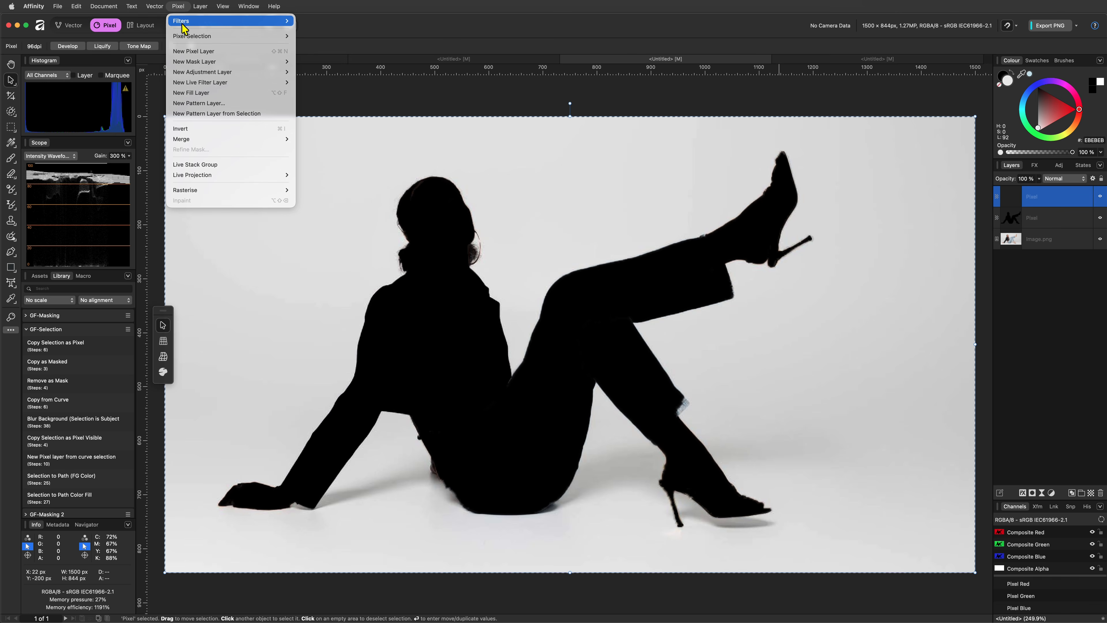
pyautogui.moveTo(186, 22)
pyautogui.moveTo(358, 86)
pyautogui.click(418, 88)
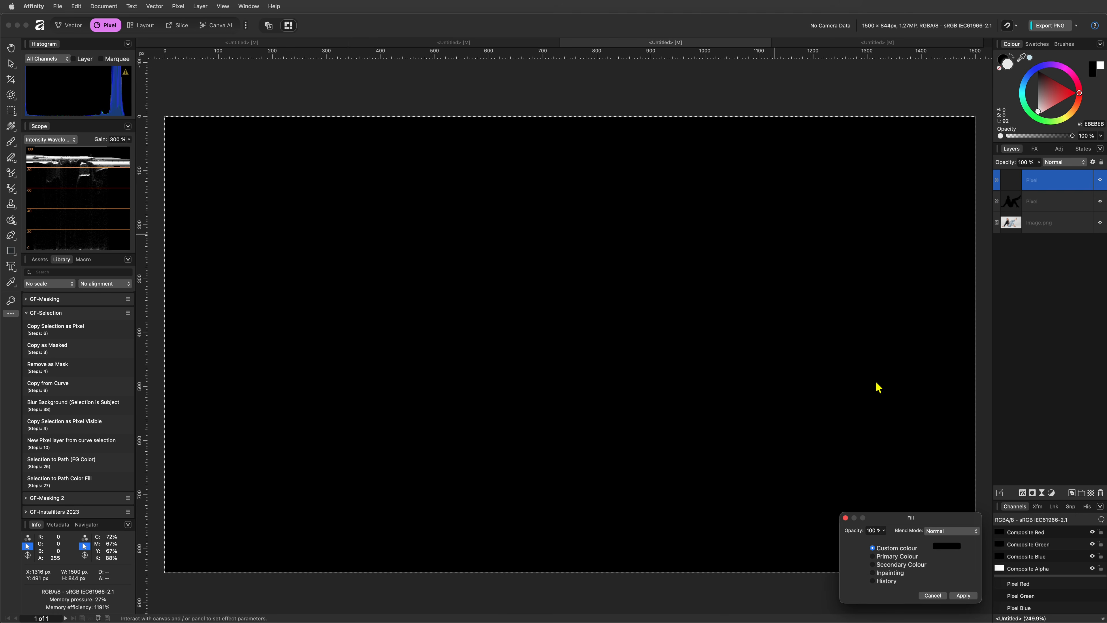
pyautogui.click(946, 545)
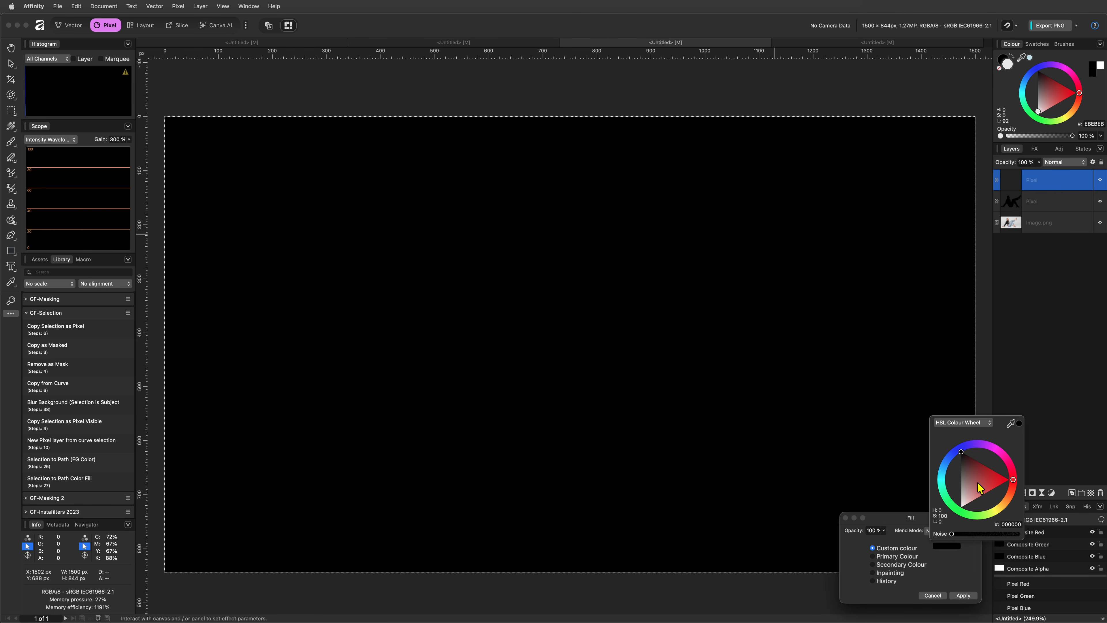
pyautogui.moveTo(976, 493); pyautogui.dragTo(961, 507)
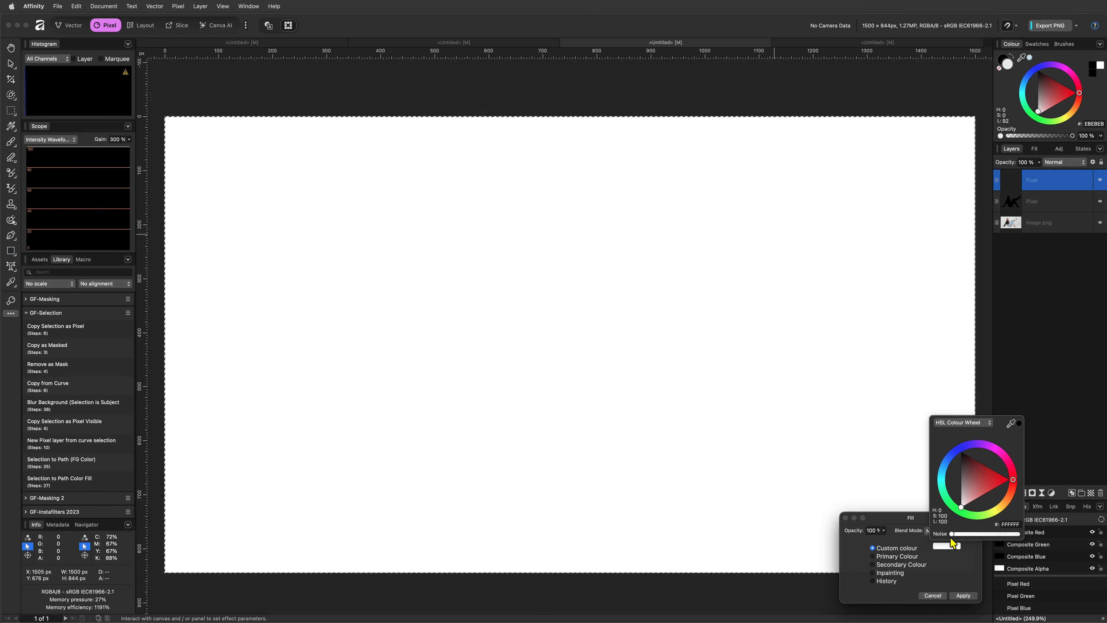
pyautogui.click(963, 596)
pyautogui.click(963, 595)
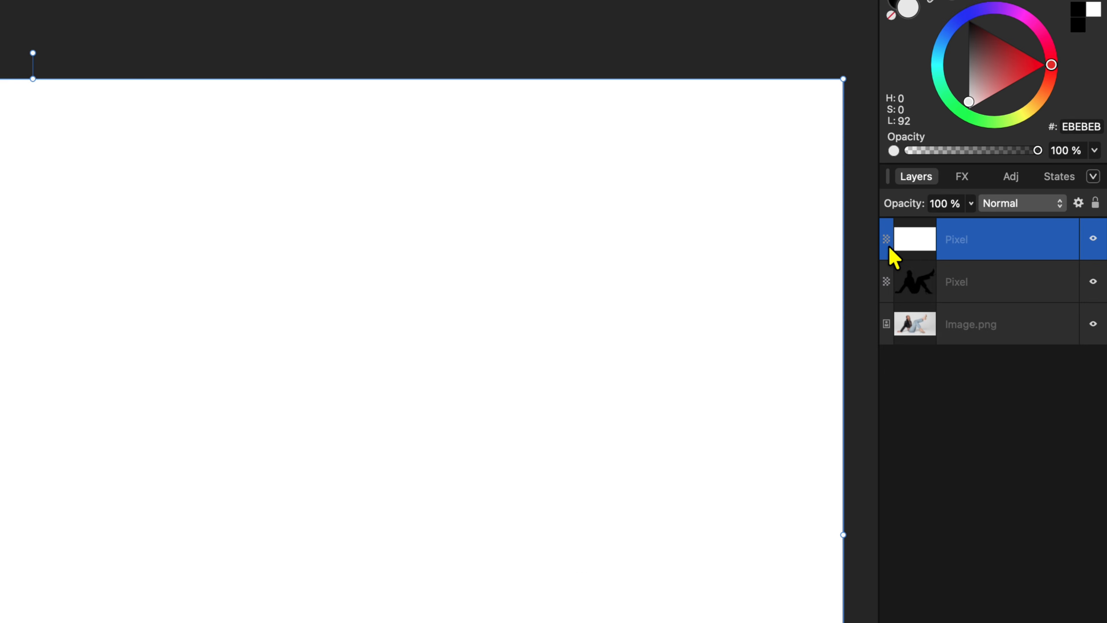
pyautogui.moveTo(913, 244); pyautogui.dragTo(951, 309)
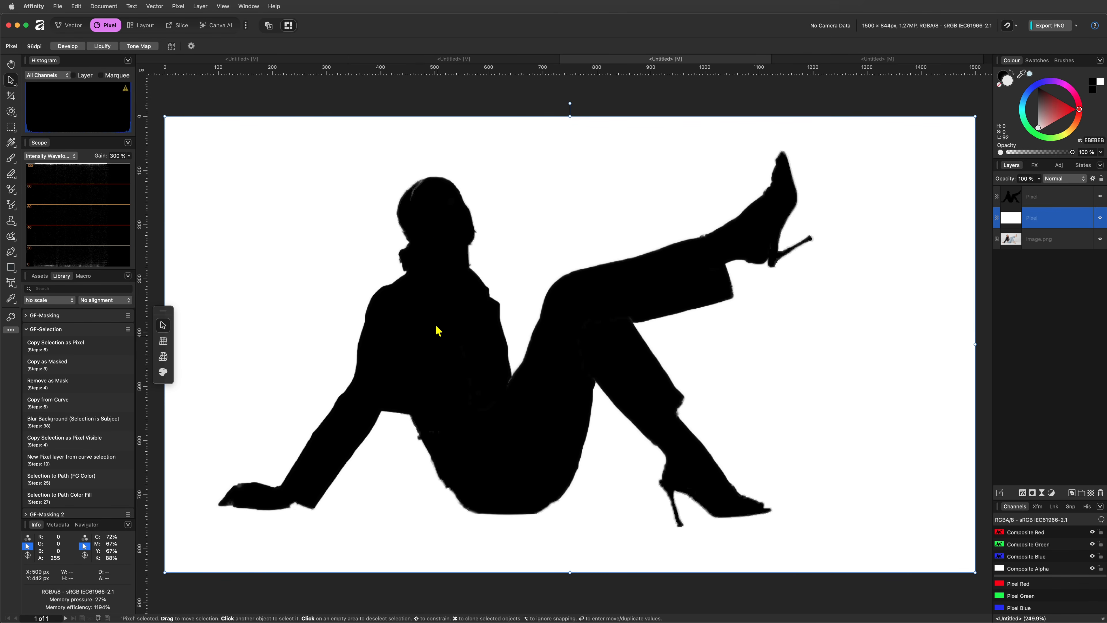
# Touch up the silhouette's rough edges and gaps with the eraser and a small black brush of about 13 px
pyautogui.scroll(10, 410, 201)
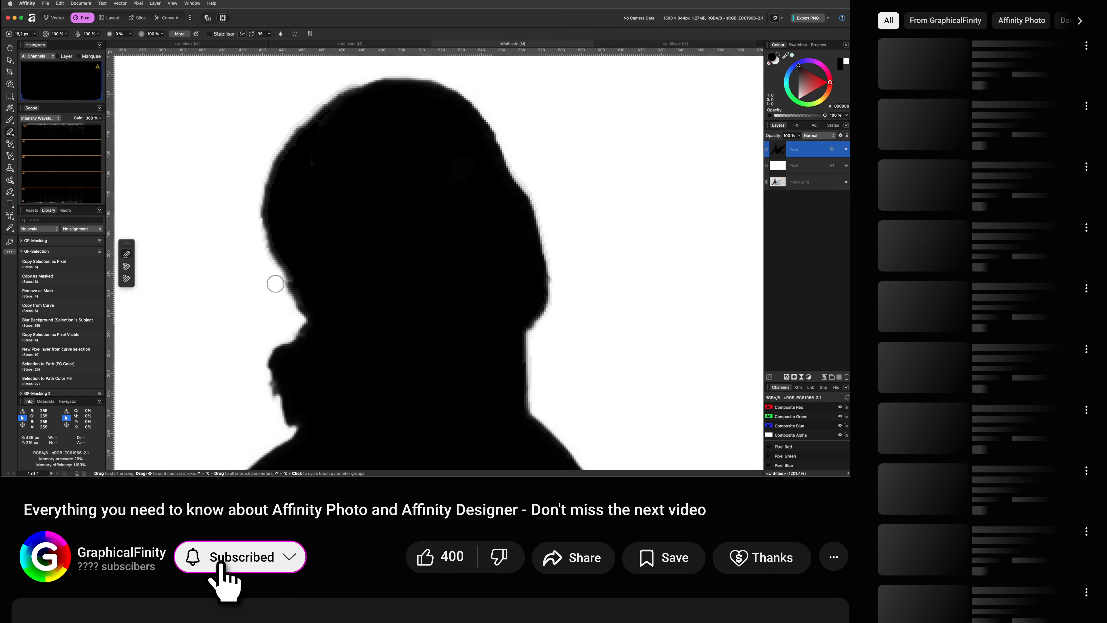
pyautogui.press('[')
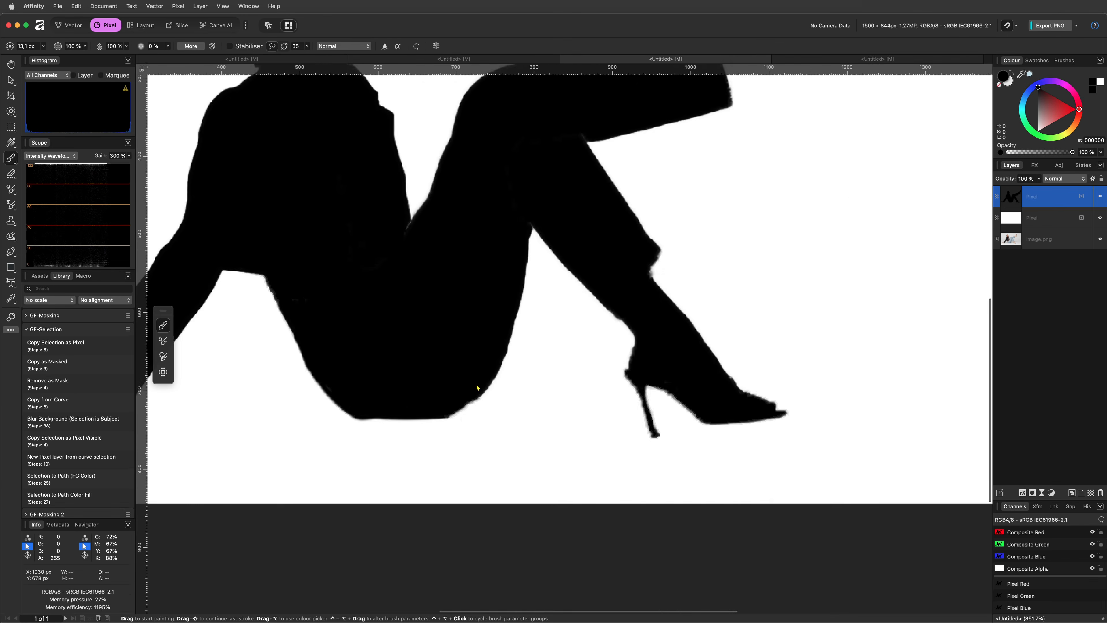
pyautogui.press('super+0')
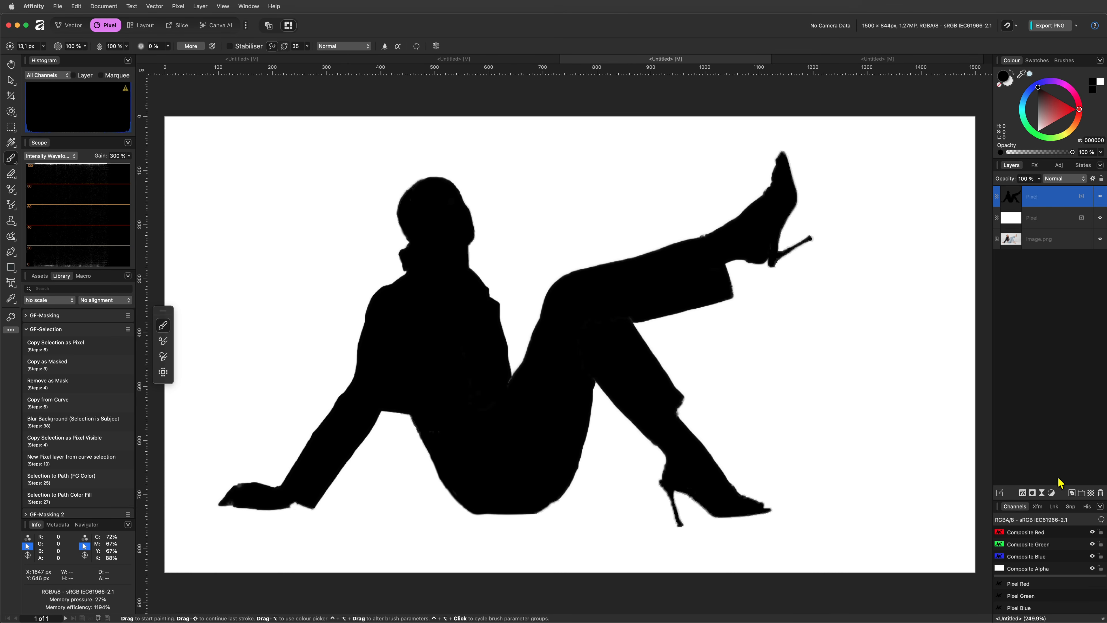
# Add a live Gaussian Blur filter at the top of the layer stack and raise its radius to soften the silhouette's edges
pyautogui.click(1042, 493)
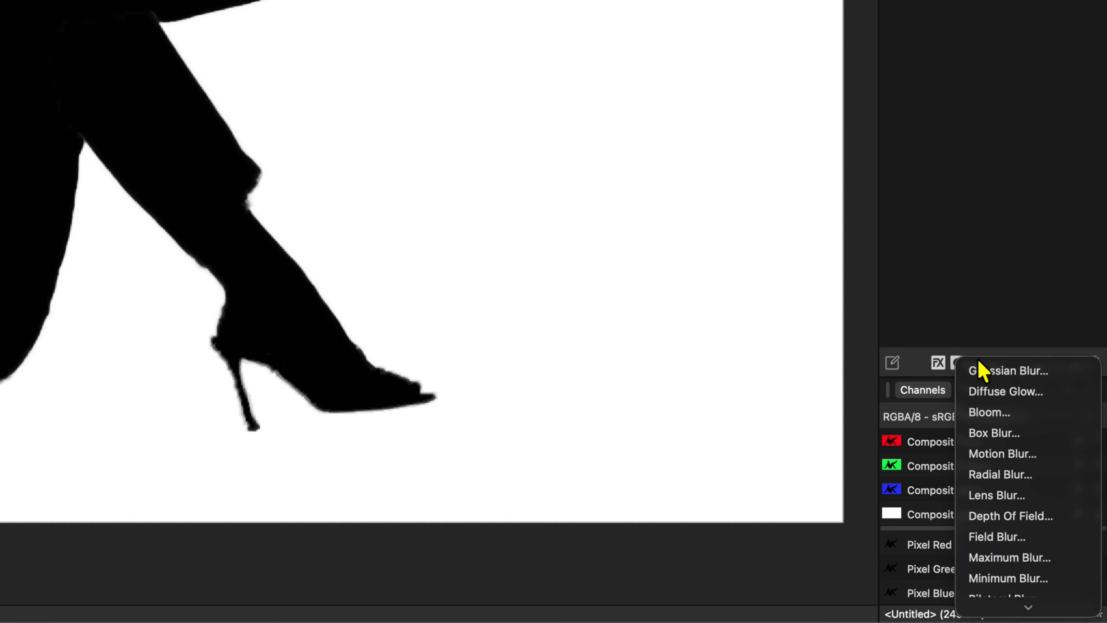
pyautogui.click(986, 372)
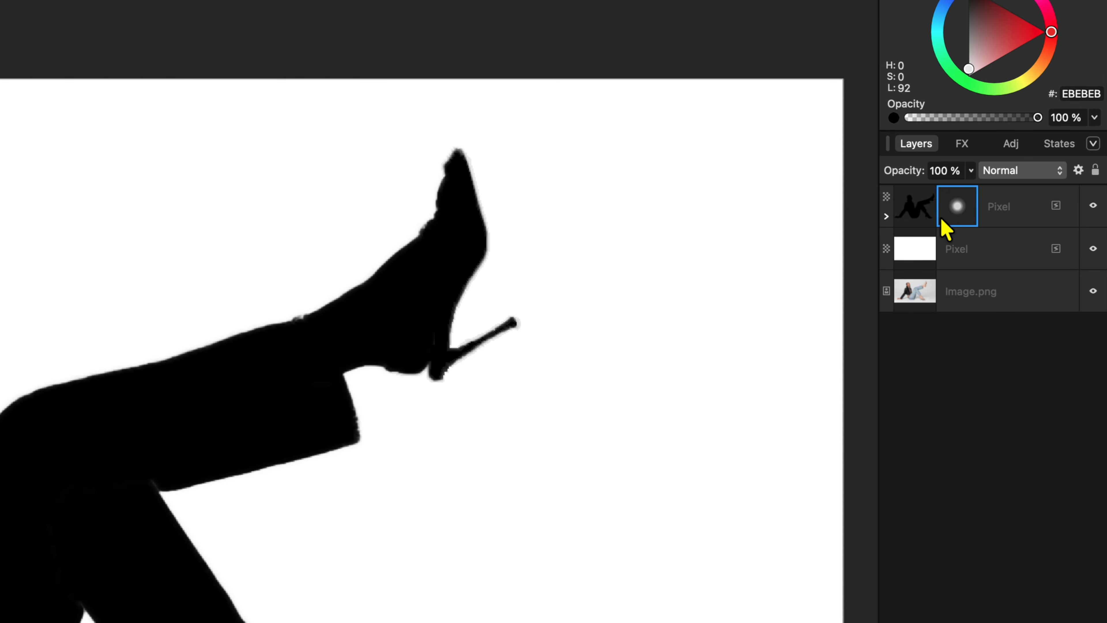
pyautogui.moveTo(942, 220); pyautogui.dragTo(970, 193)
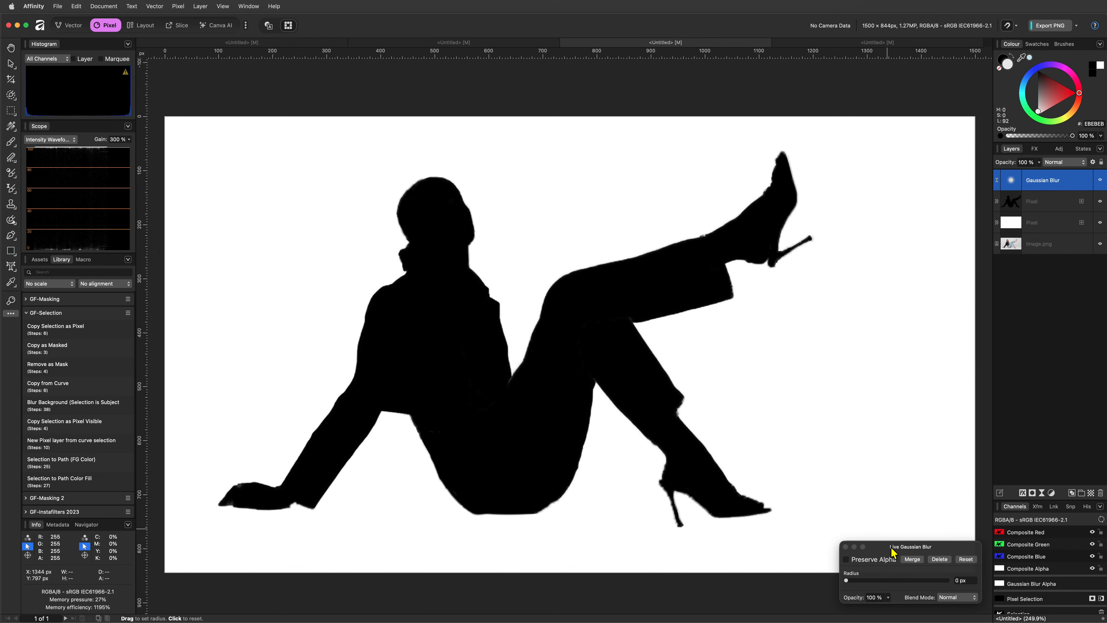
pyautogui.moveTo(846, 581); pyautogui.dragTo(872, 582)
pyautogui.click(845, 547)
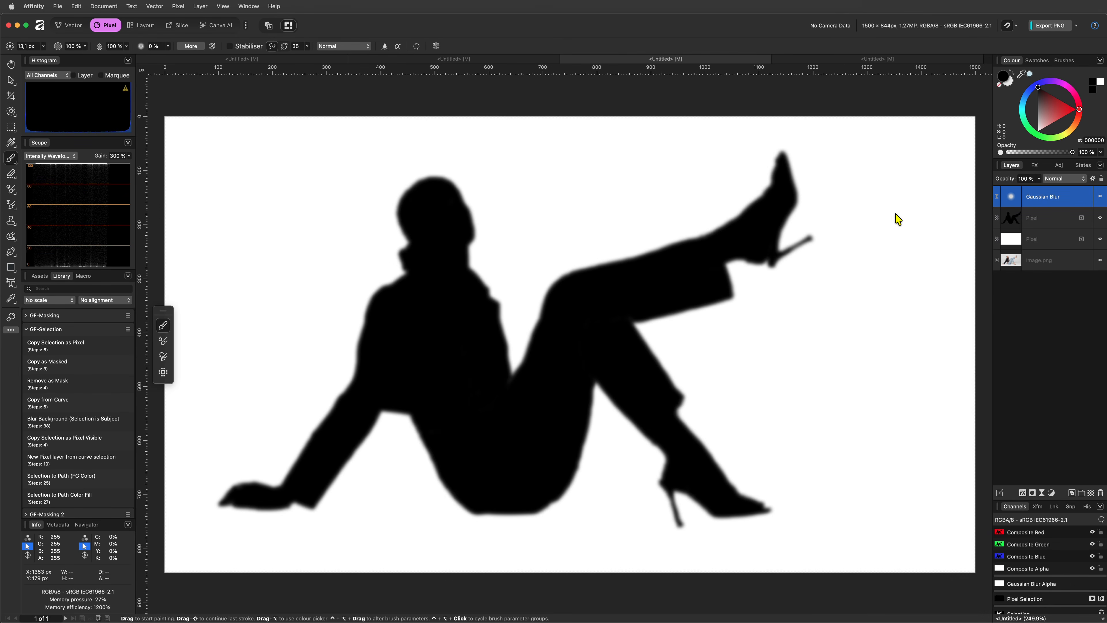
# Add a Curves adjustment that hardens the blurred edges, with the white point at X 0.617 and the black point just below the midpoint
pyautogui.click(1050, 492)
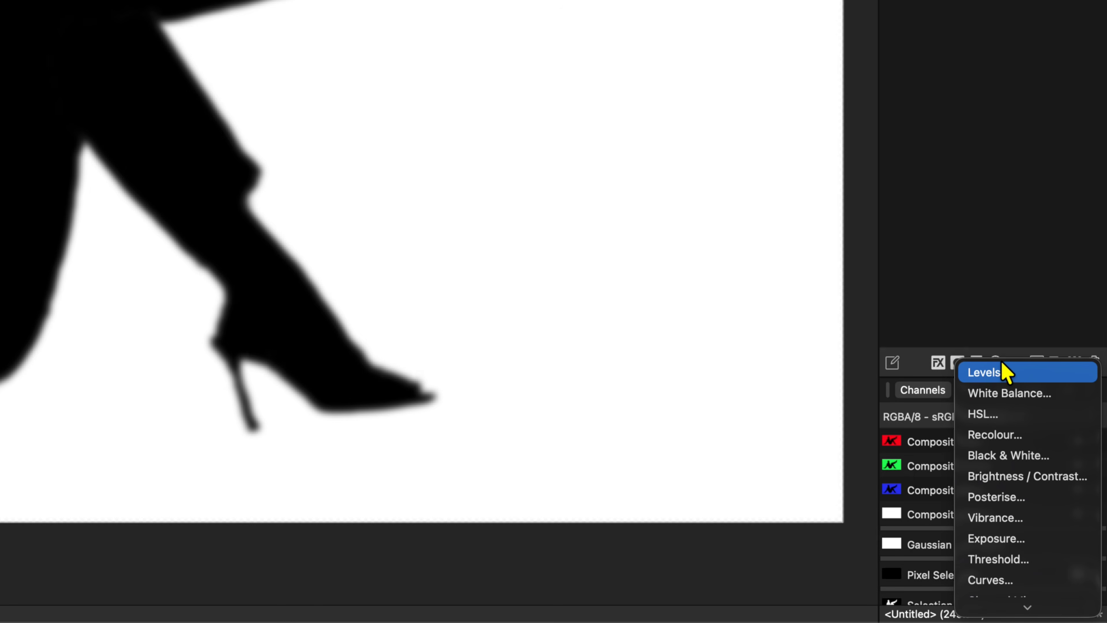
pyautogui.click(990, 455)
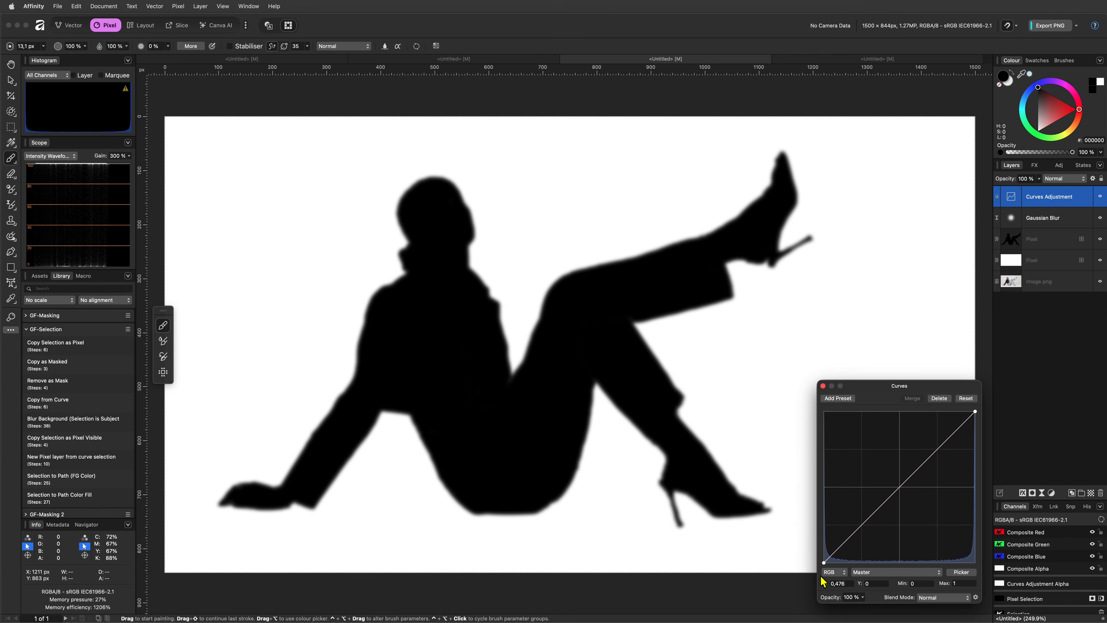
pyautogui.moveTo(824, 563); pyautogui.dragTo(887, 563)
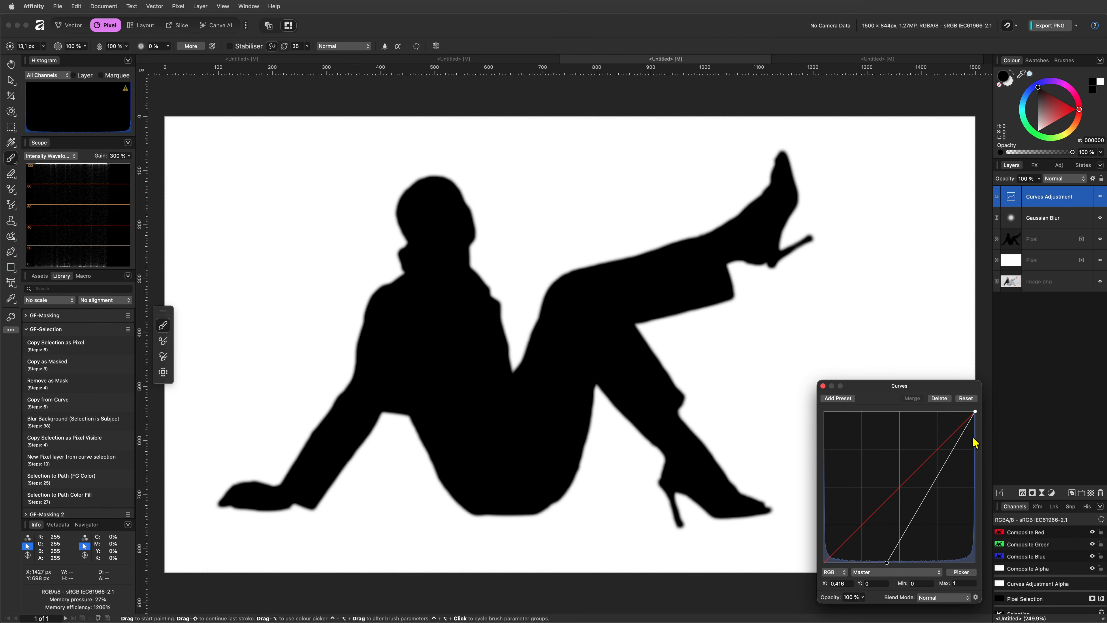
pyautogui.moveTo(974, 412); pyautogui.dragTo(916, 405)
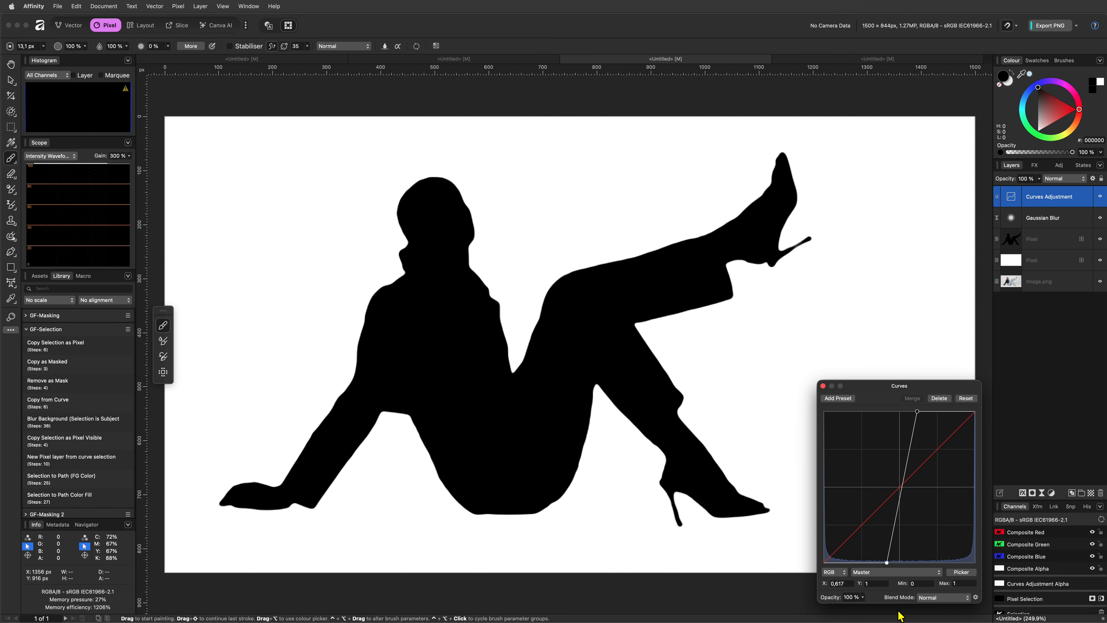
pyautogui.moveTo(887, 563); pyautogui.dragTo(893, 563)
pyautogui.click(823, 385)
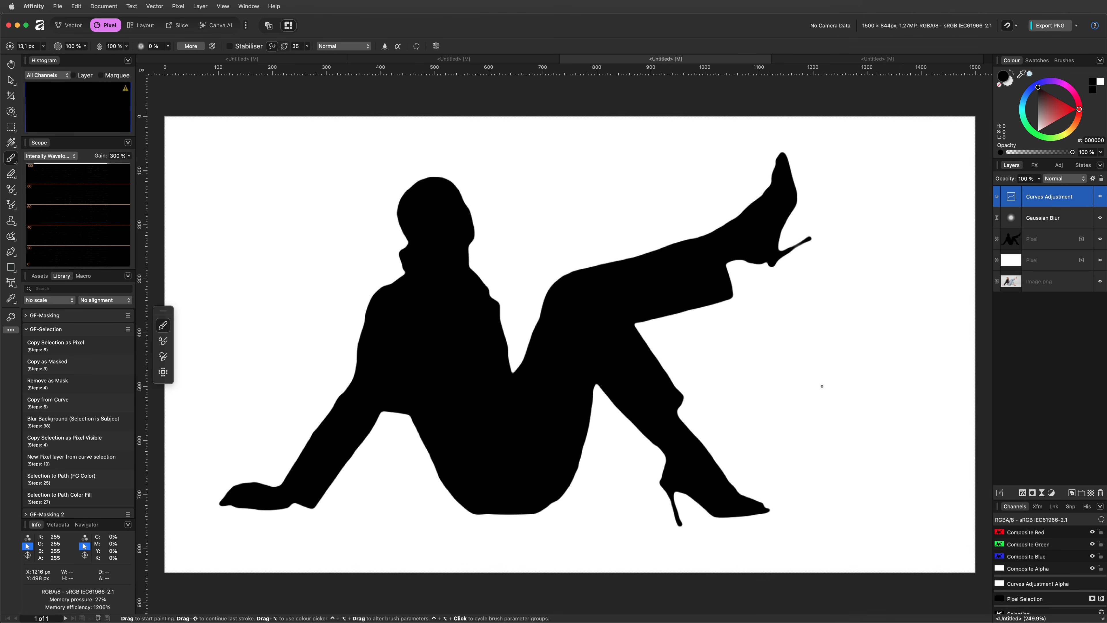
# Group the Curves, Gaussian Blur and both pixel layers, and rasterise the group into one pixel layer
pyautogui.keyDown('shift'); pyautogui.click(1039, 265); pyautogui.keyUp('shift')
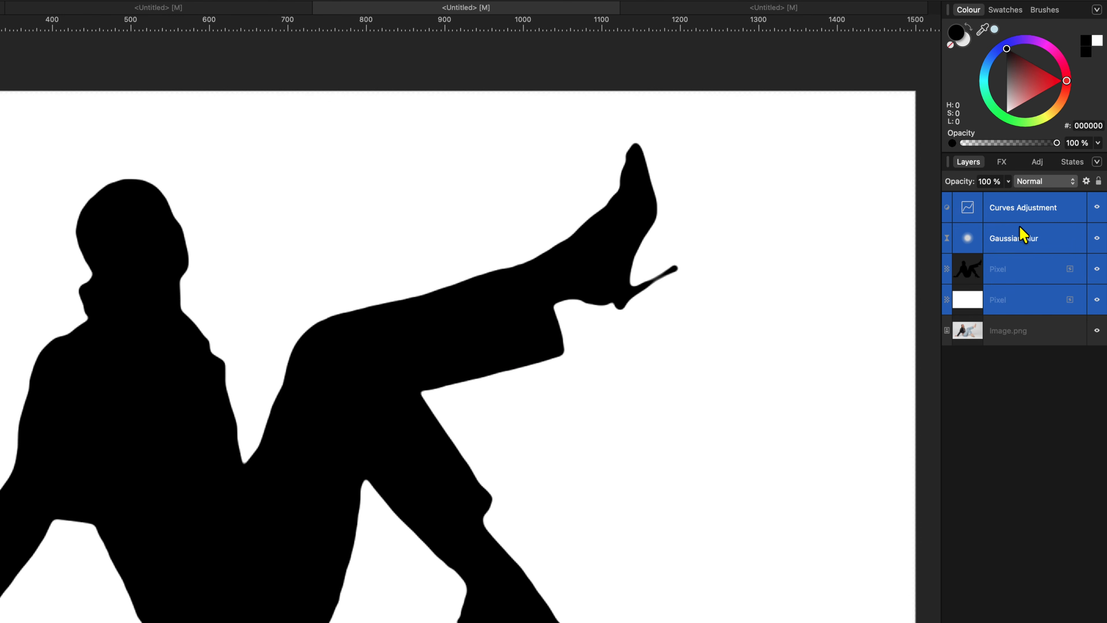
pyautogui.press('super+g')
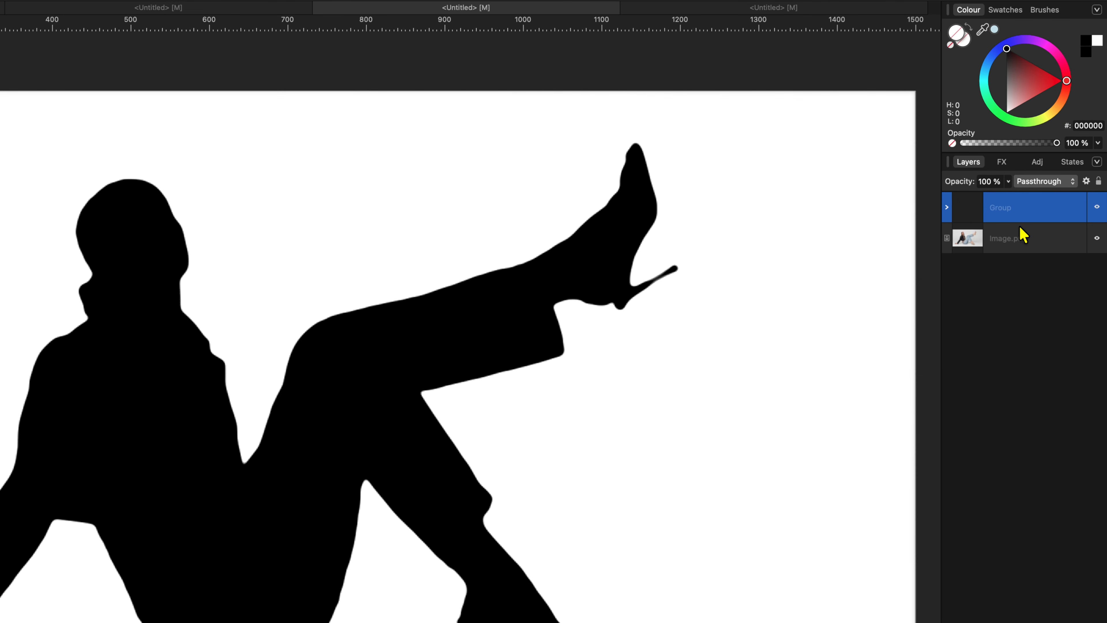
pyautogui.rightClick(967, 208)
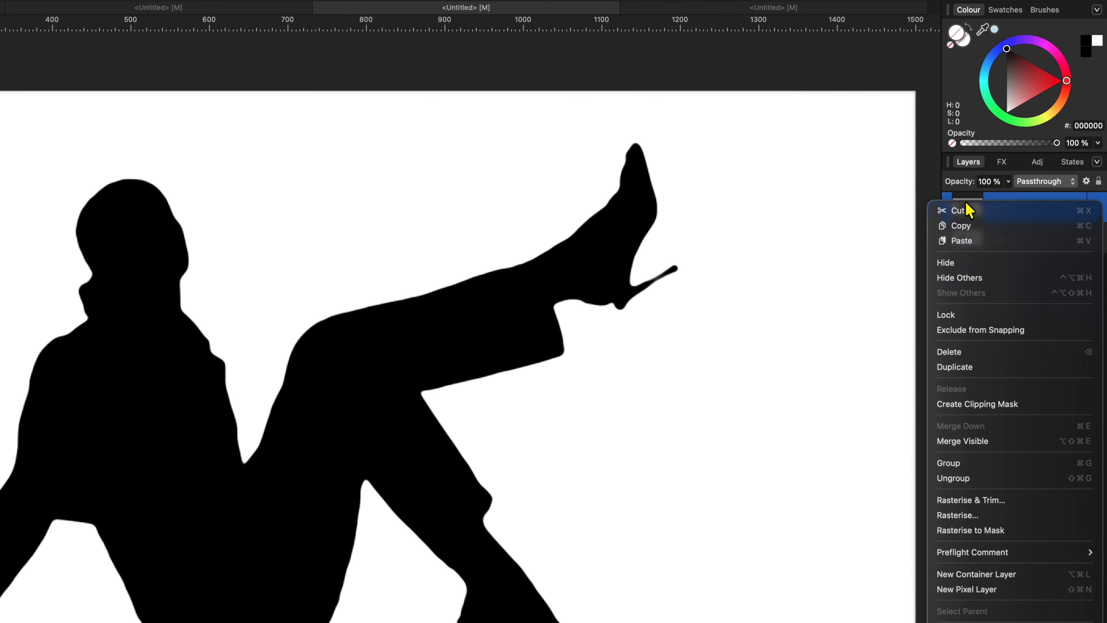
pyautogui.click(962, 515)
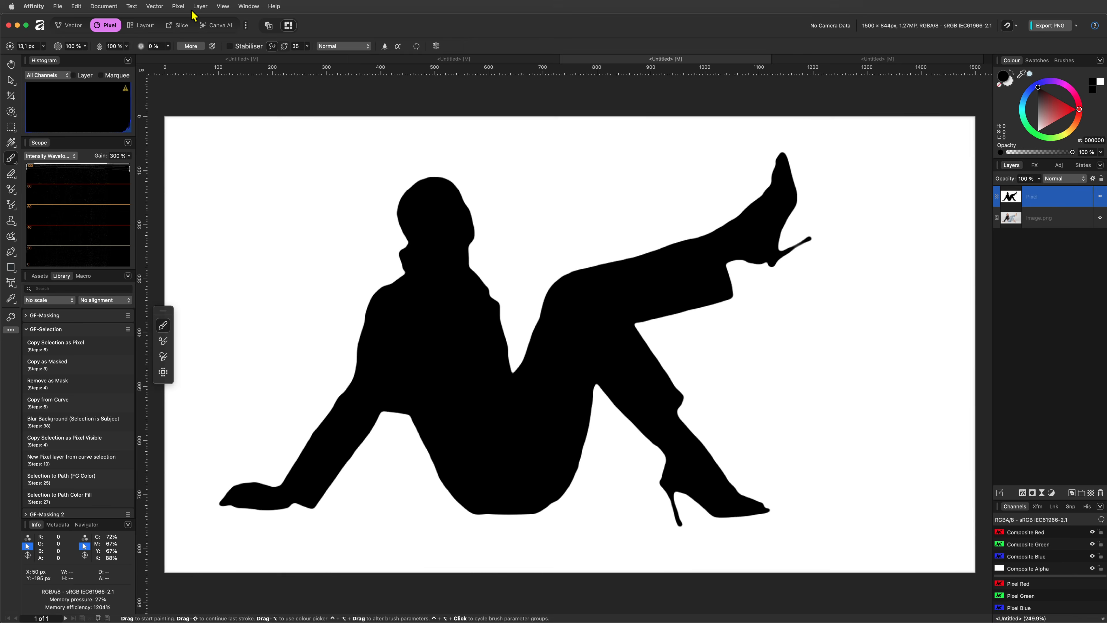
# Apply the Erase White Paper filter to the rasterised silhouette layer to remove its white background
pyautogui.click(177, 6)
pyautogui.moveTo(183, 19)
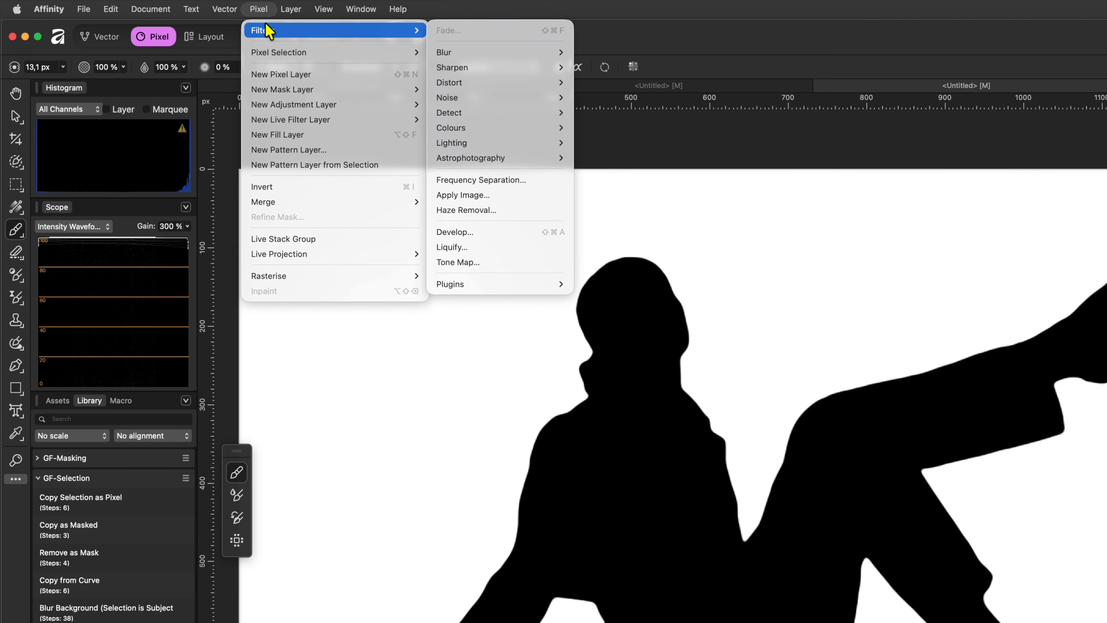
pyautogui.moveTo(449, 127)
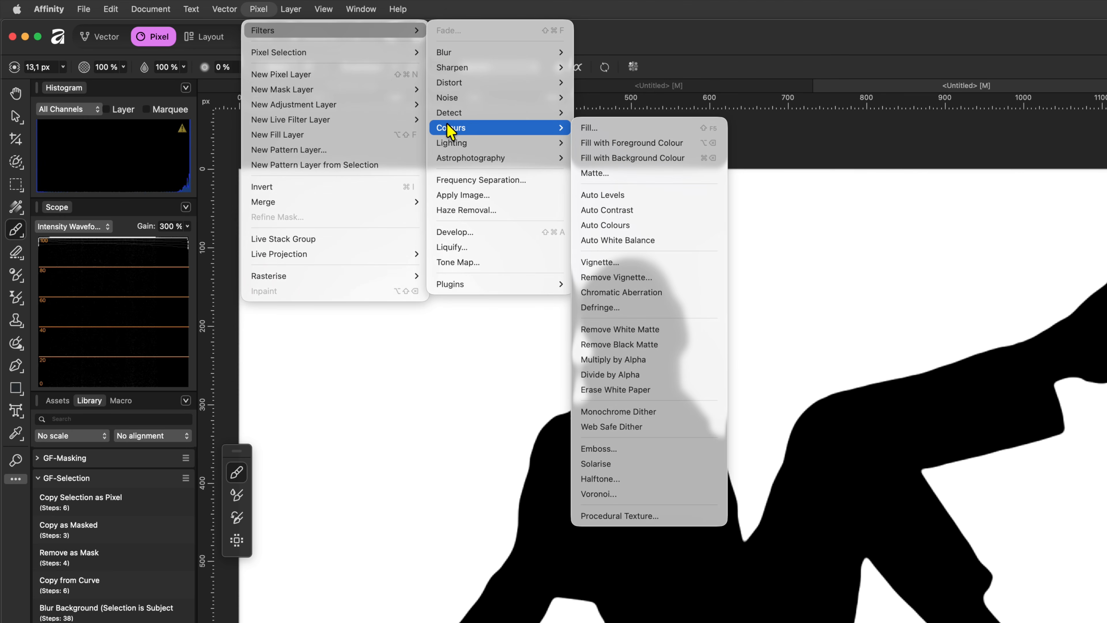
pyautogui.click(665, 390)
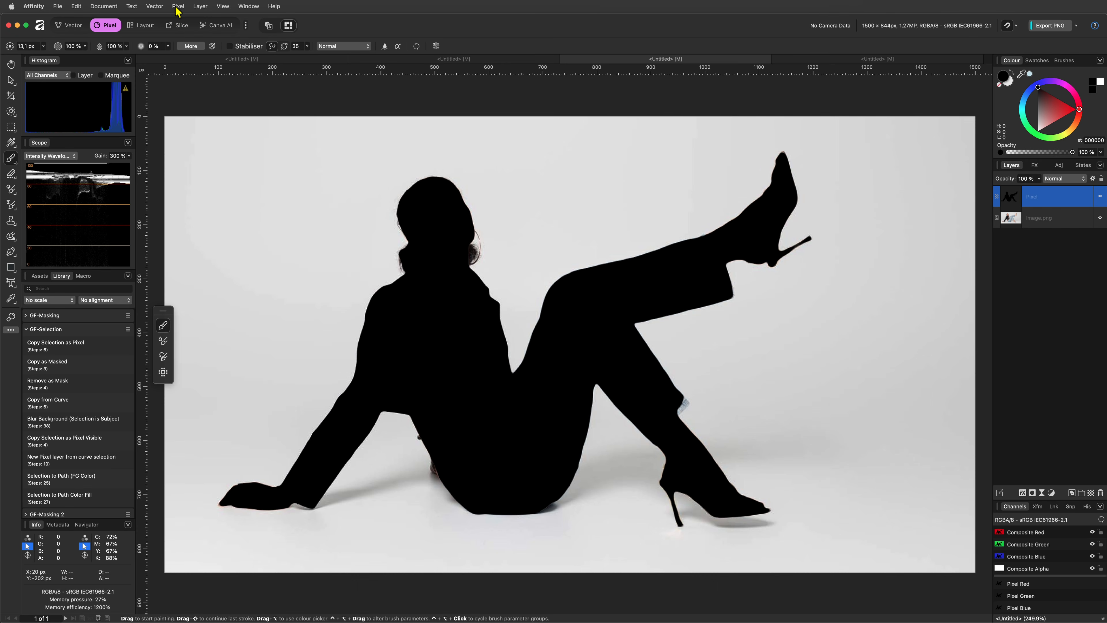
# Image Trace the black silhouette layer with Curve Fitting Tolerance at 100% and Edge Threshold at 52%
pyautogui.click(156, 6)
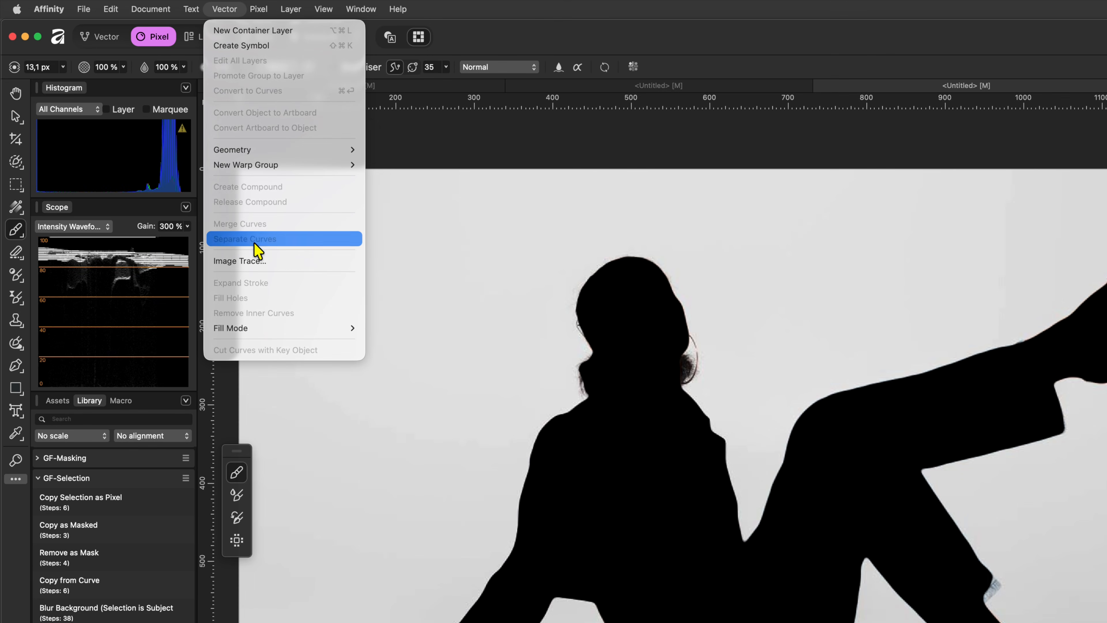
pyautogui.click(258, 261)
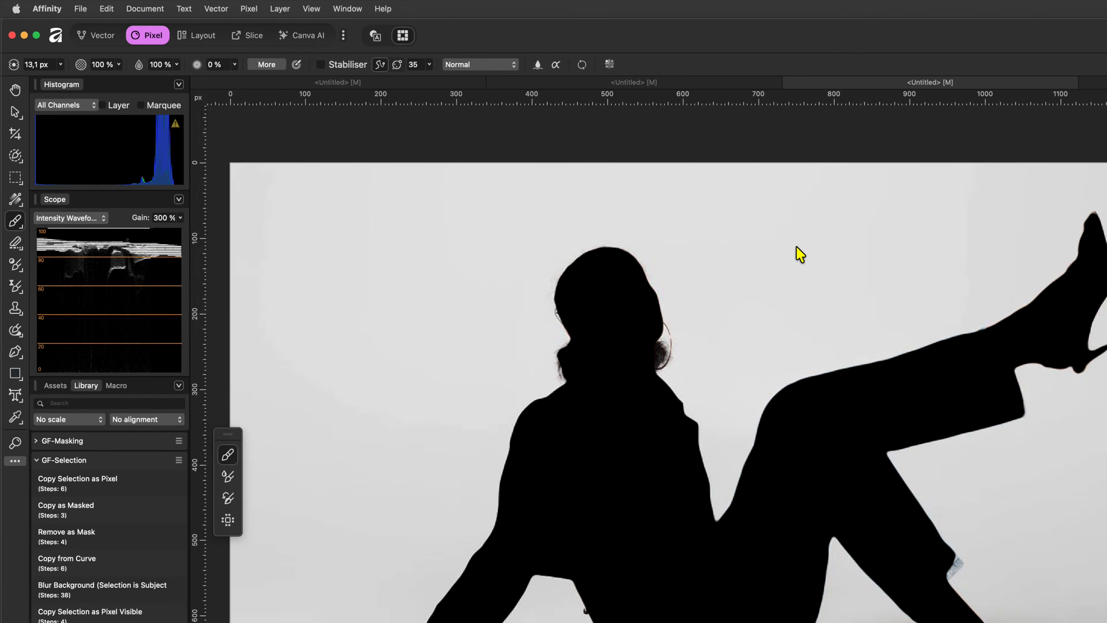
pyautogui.moveTo(886, 580); pyautogui.dragTo(967, 576)
pyautogui.moveTo(896, 560); pyautogui.dragTo(909, 558)
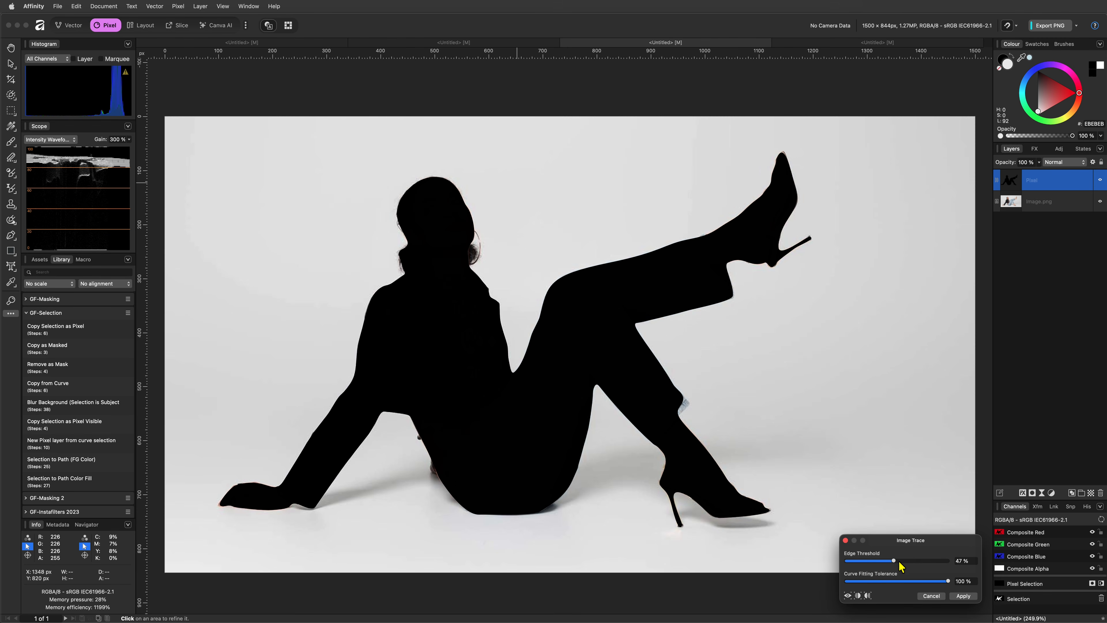
pyautogui.moveTo(893, 560); pyautogui.dragTo(899, 561)
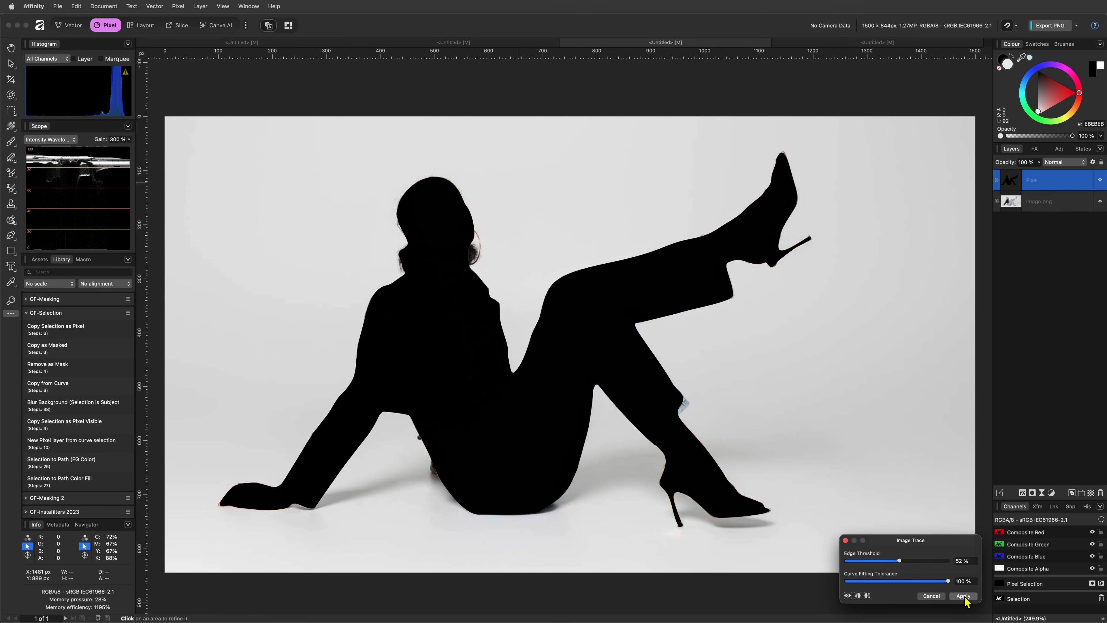
pyautogui.click(898, 584)
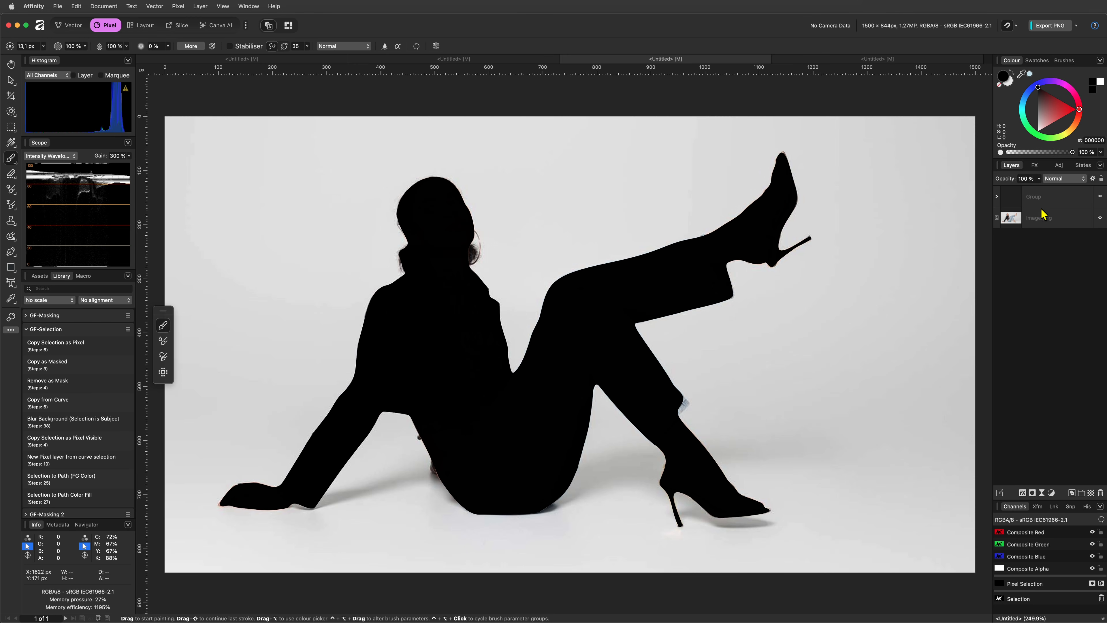
# Recolour the traced silhouette group light grey (C2C2C2) and place a copy above the lettering in the "The Style" document
pyautogui.click(1020, 199)
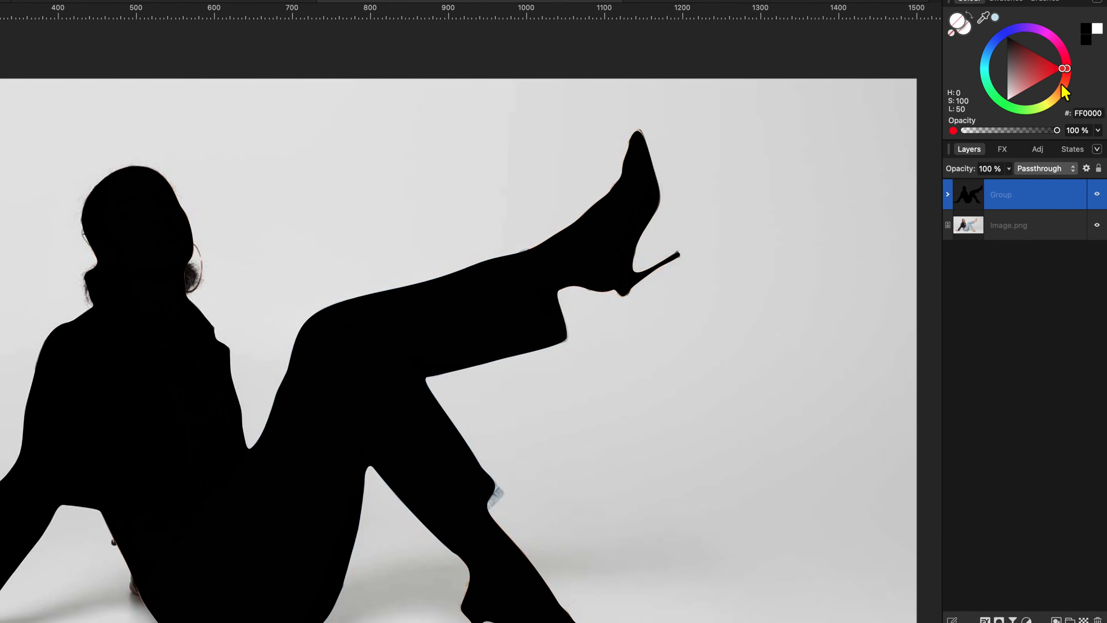
pyautogui.moveTo(1007, 69)
pyautogui.mouseDown()
pyautogui.moveTo(1090, 56)
pyautogui.moveTo(990, 83)
pyautogui.mouseUp()
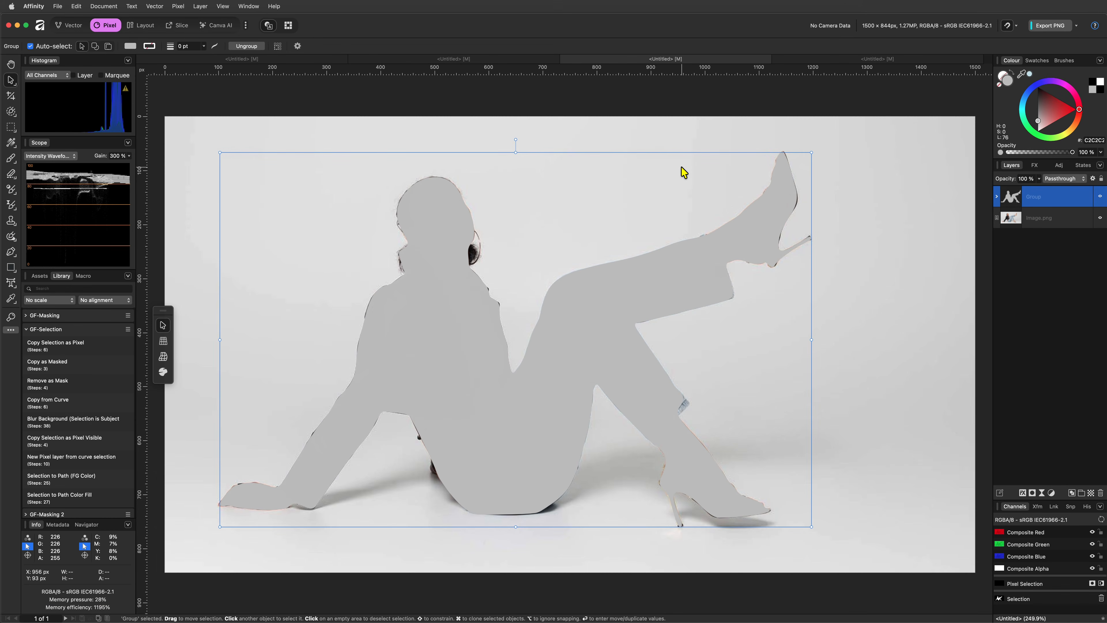
pyautogui.rightClick(1008, 199)
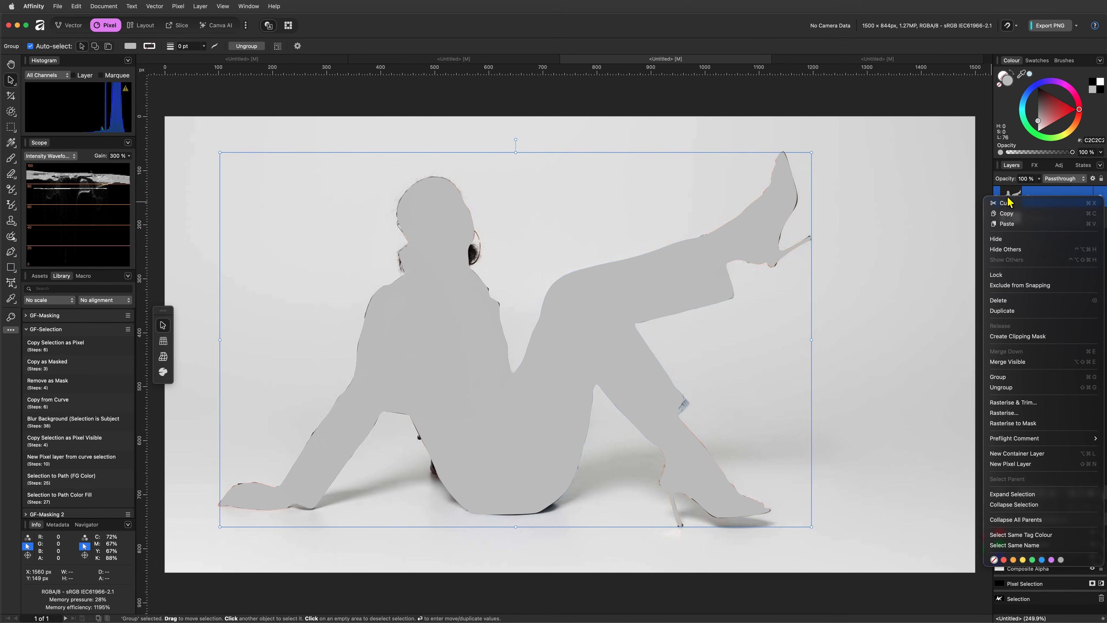
pyautogui.click(850, 81)
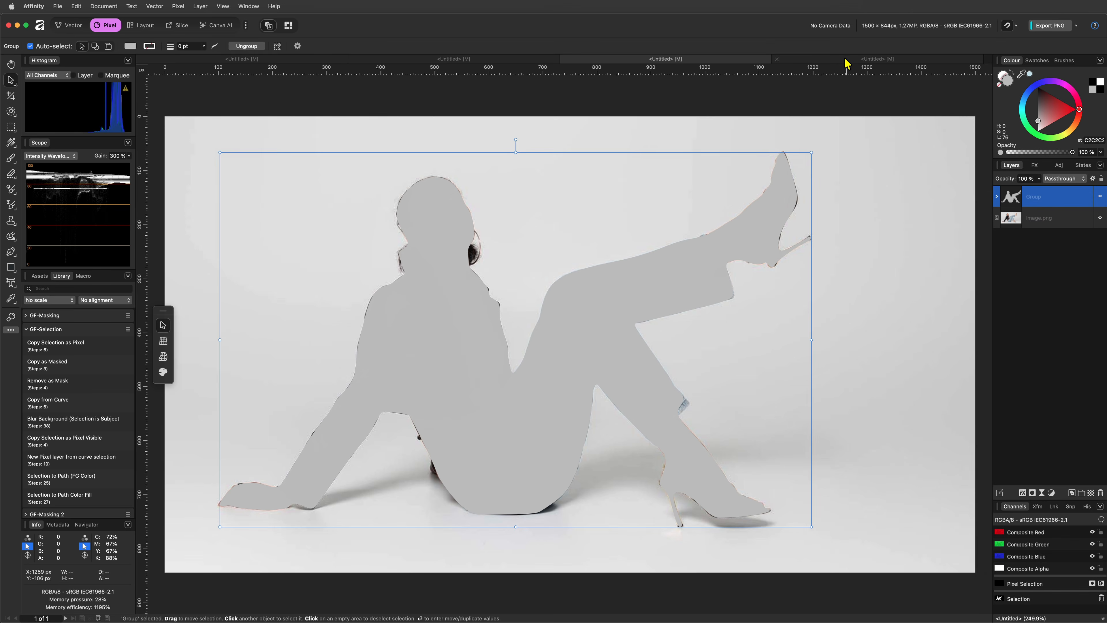
pyautogui.click(846, 61)
pyautogui.press('super+v')
pyautogui.moveTo(414, 298); pyautogui.dragTo(593, 309)
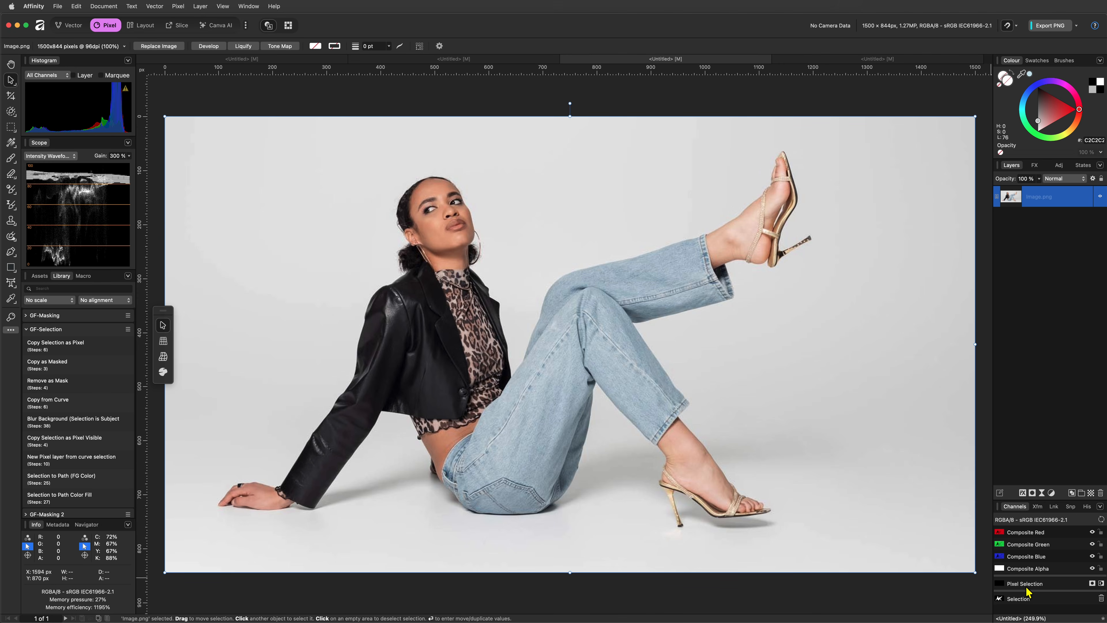
# Load the photo's saved Selection channel as the pixel selection and run the Selection to Path Color Fill macro with fill colour F79494
pyautogui.rightClick(1029, 600)
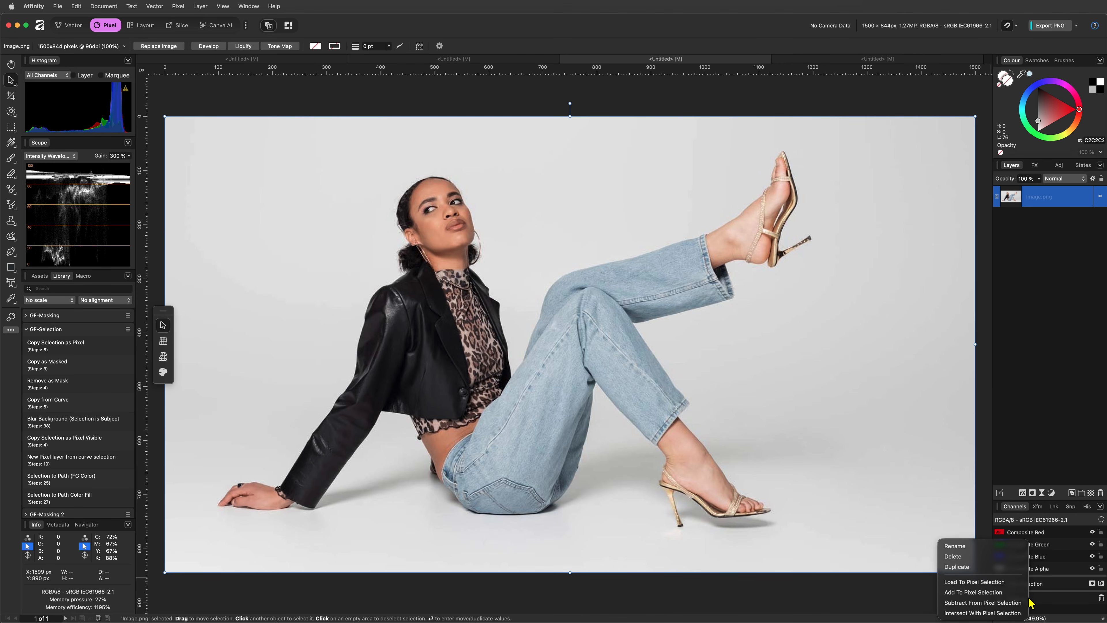
pyautogui.click(985, 584)
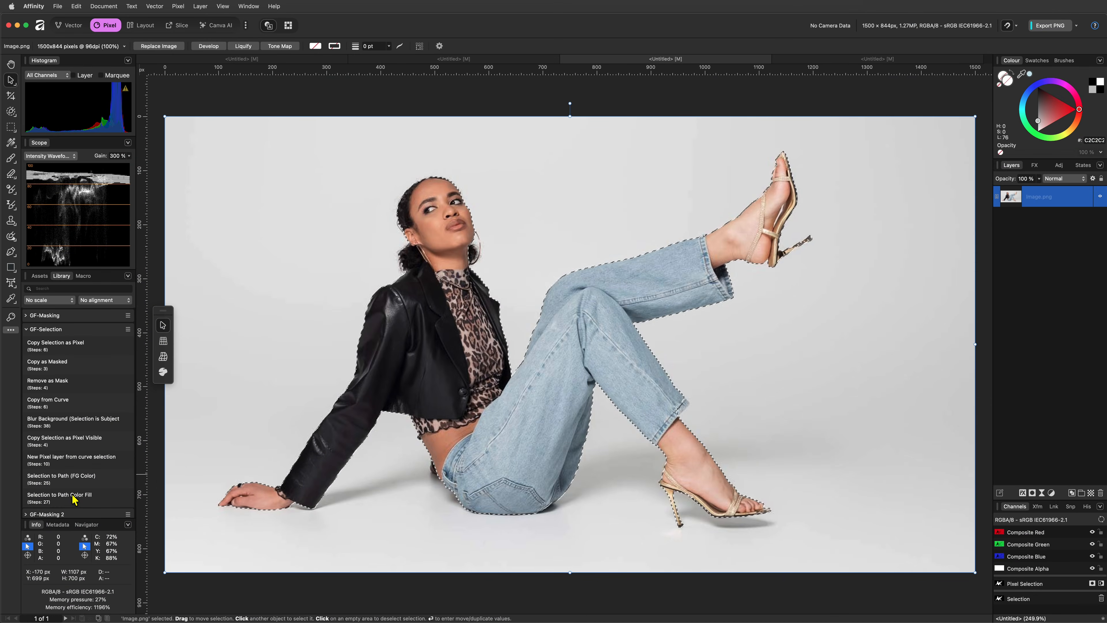
pyautogui.click(74, 500)
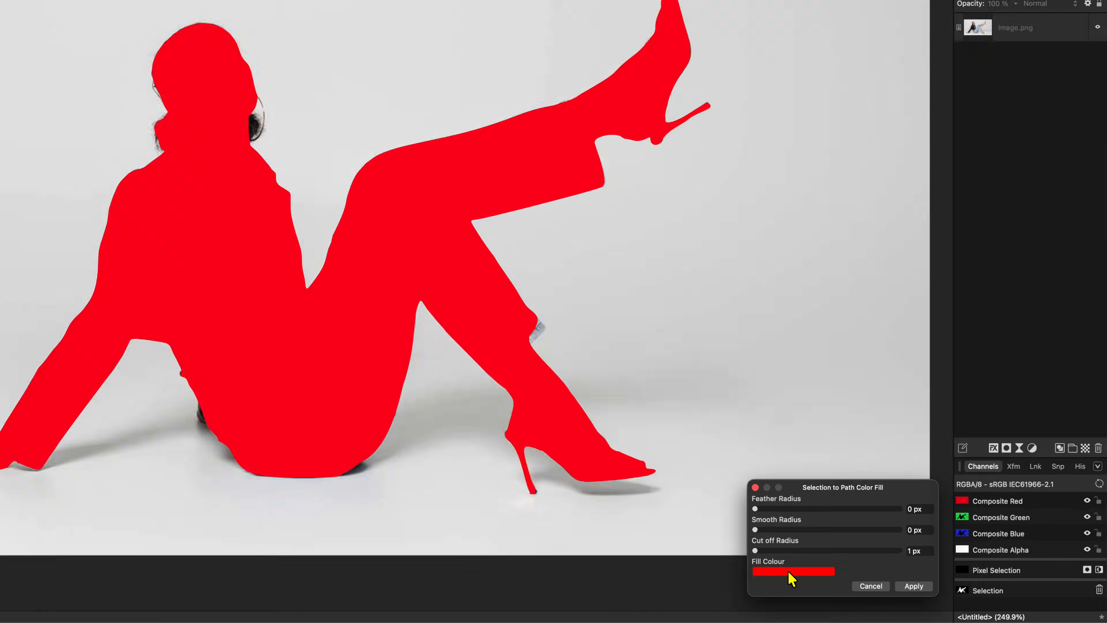
pyautogui.click(875, 584)
pyautogui.click(890, 535)
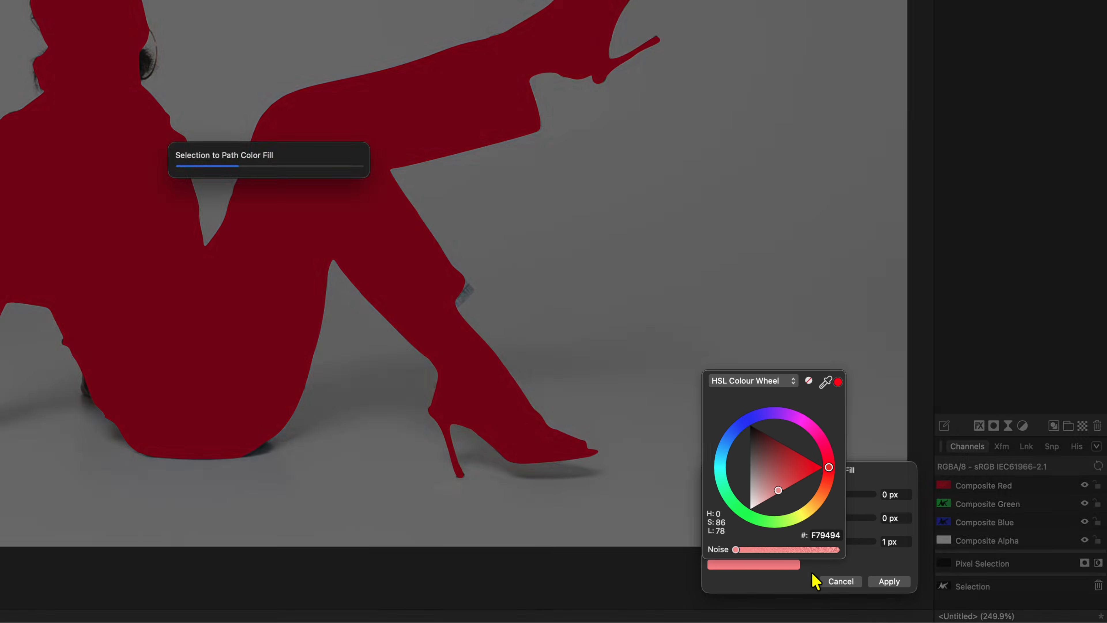
pyautogui.click(815, 581)
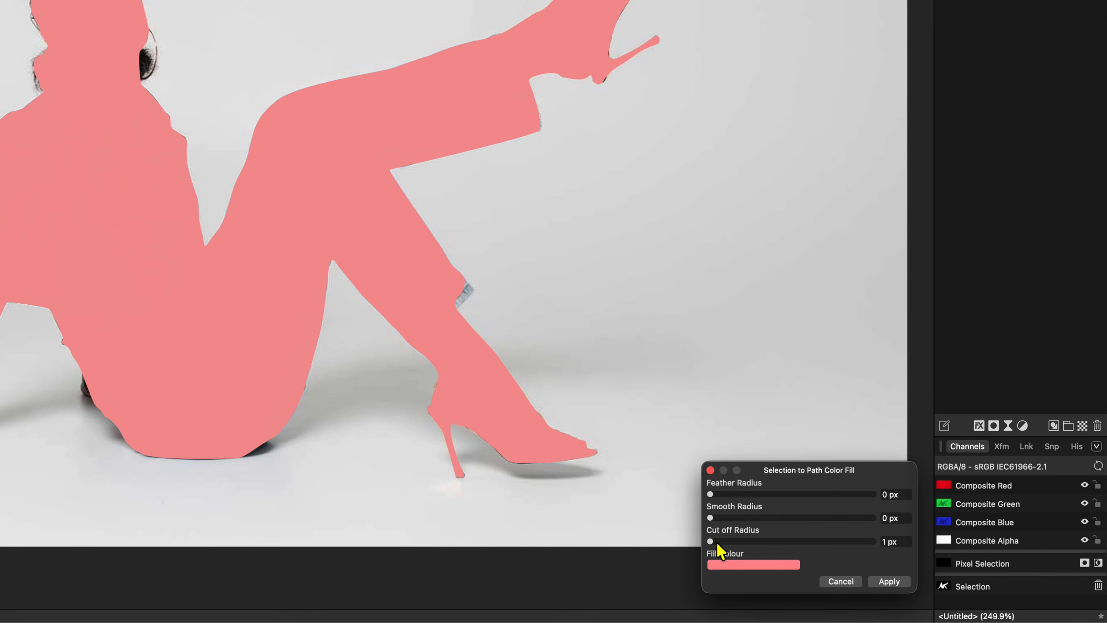
# Set the macro's Cut off Radius to 2 px and Smooth Radius to 3 px, and apply it
pyautogui.click(891, 541)
pyautogui.write('2')
pyautogui.press('Return')
pyautogui.click(710, 494)
pyautogui.moveTo(711, 518); pyautogui.dragTo(719, 518)
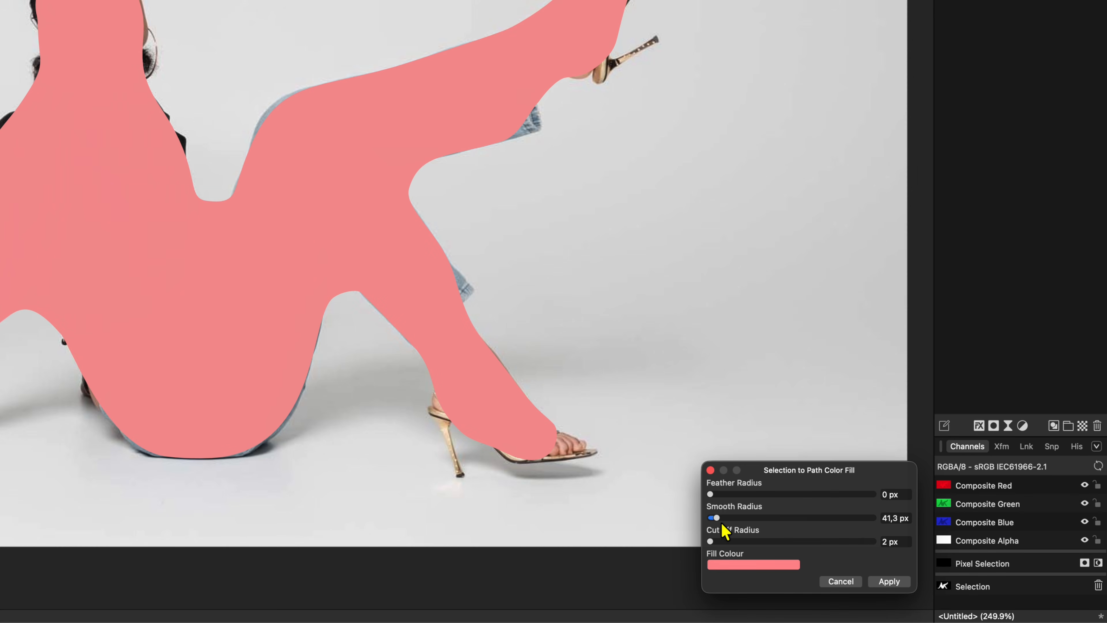
pyautogui.click(891, 518)
pyautogui.write('3')
pyautogui.press('Return')
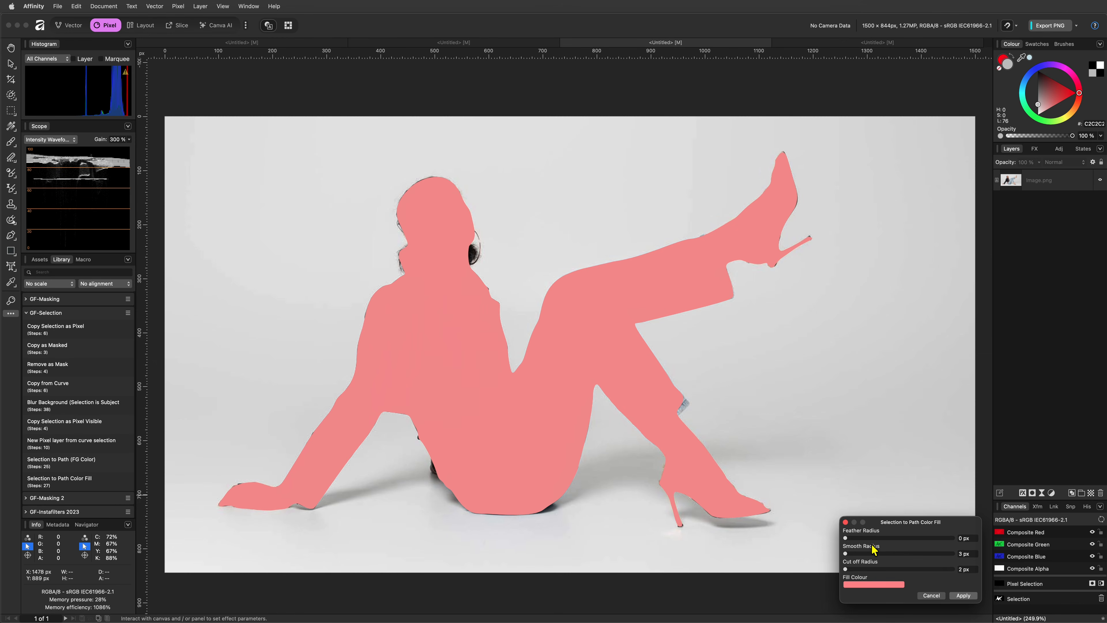
pyautogui.press('Return')
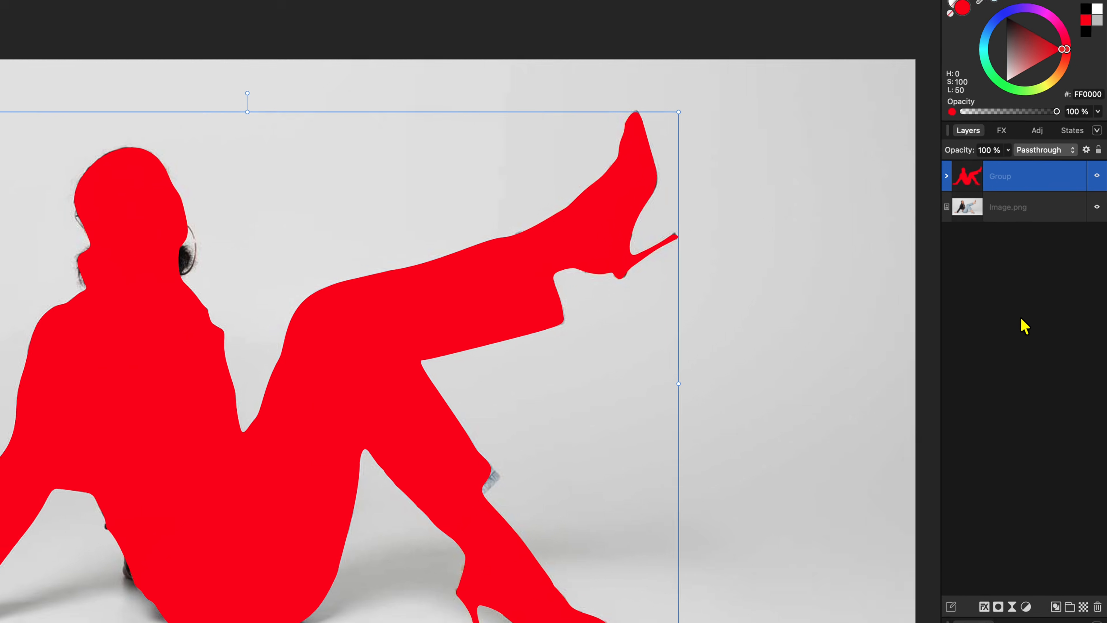
# Expand the newly traced group and check its individual curves one by one
pyautogui.click(939, 173)
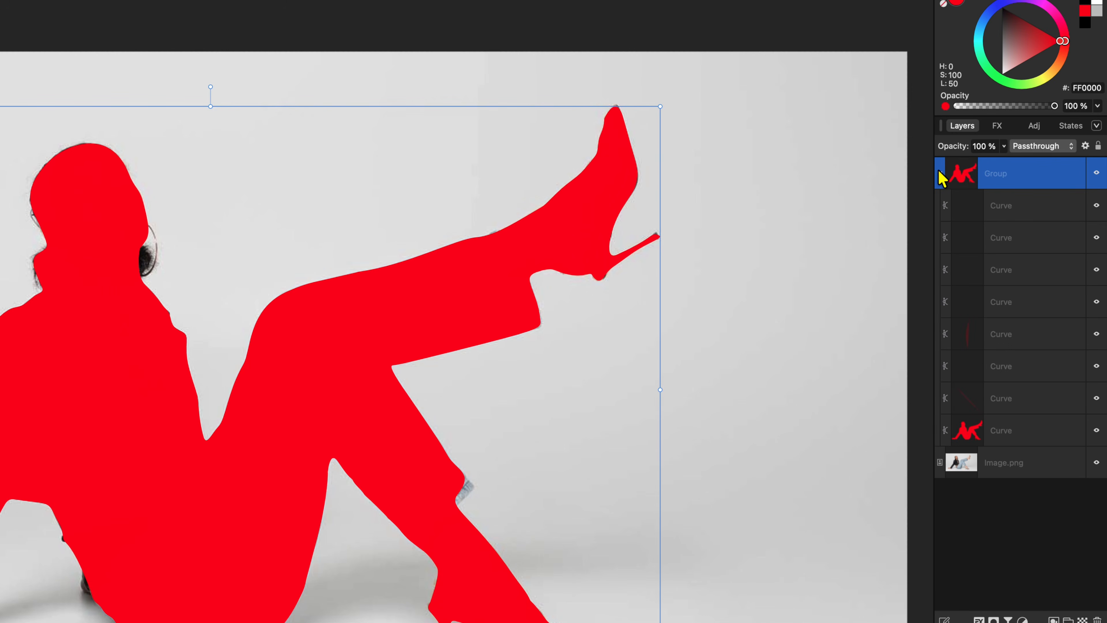
pyautogui.click(1015, 431)
pyautogui.click(1011, 390)
pyautogui.click(1007, 366)
pyautogui.click(1006, 330)
pyautogui.click(1007, 302)
pyautogui.click(1007, 237)
# Merge all curves in the traced group into a single shape with the Geometry Add operation
pyautogui.click(1008, 208)
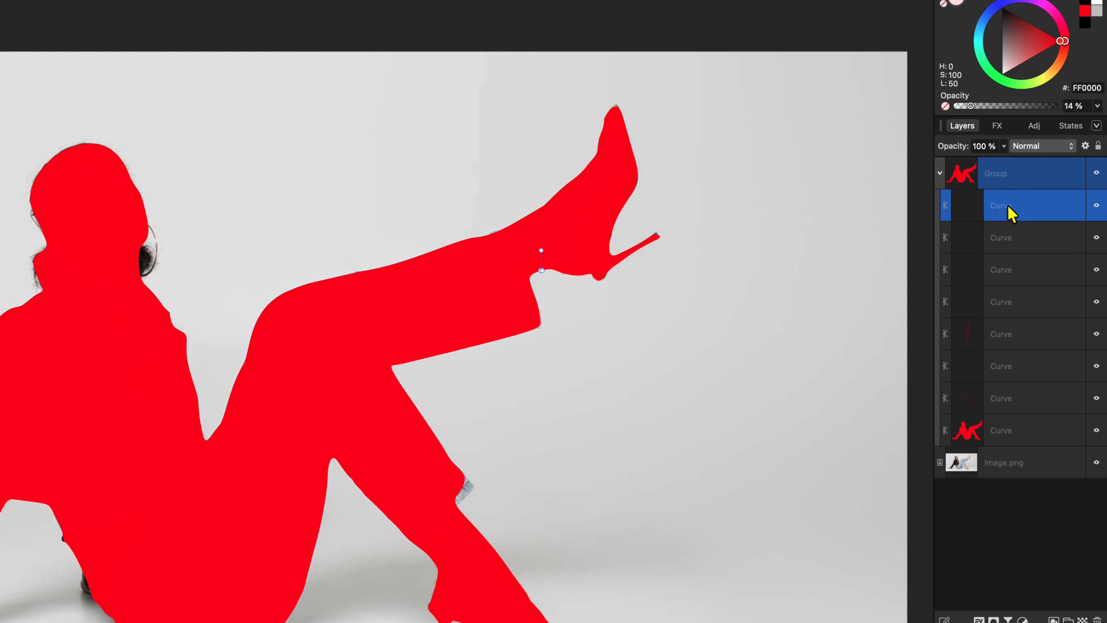
pyautogui.keyDown('shift'); pyautogui.click(1028, 432); pyautogui.keyUp('shift')
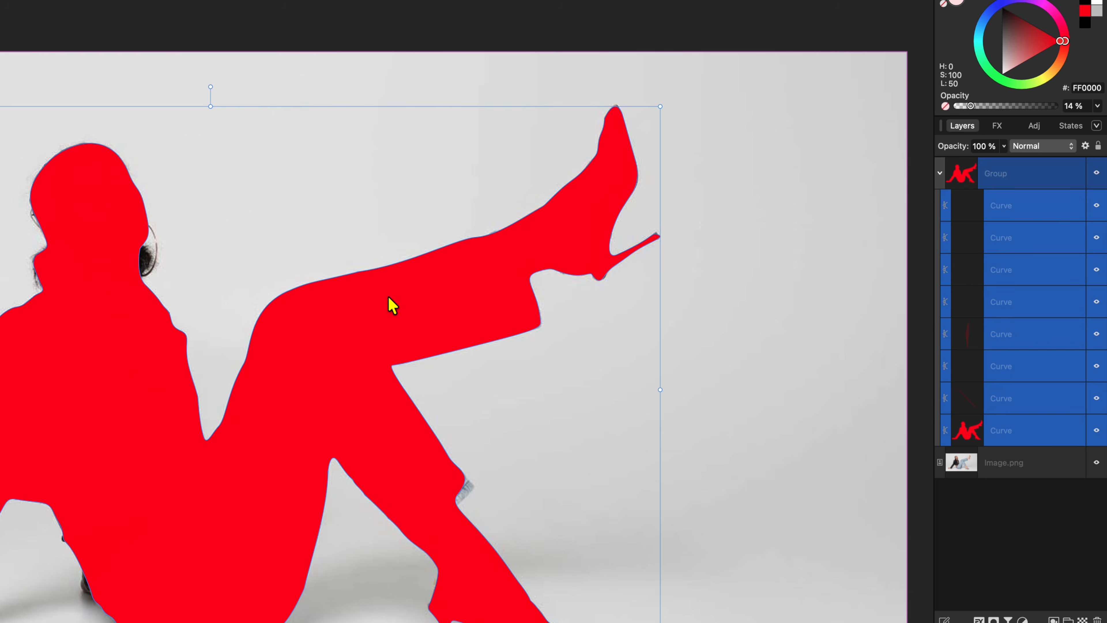
pyautogui.rightClick(392, 304)
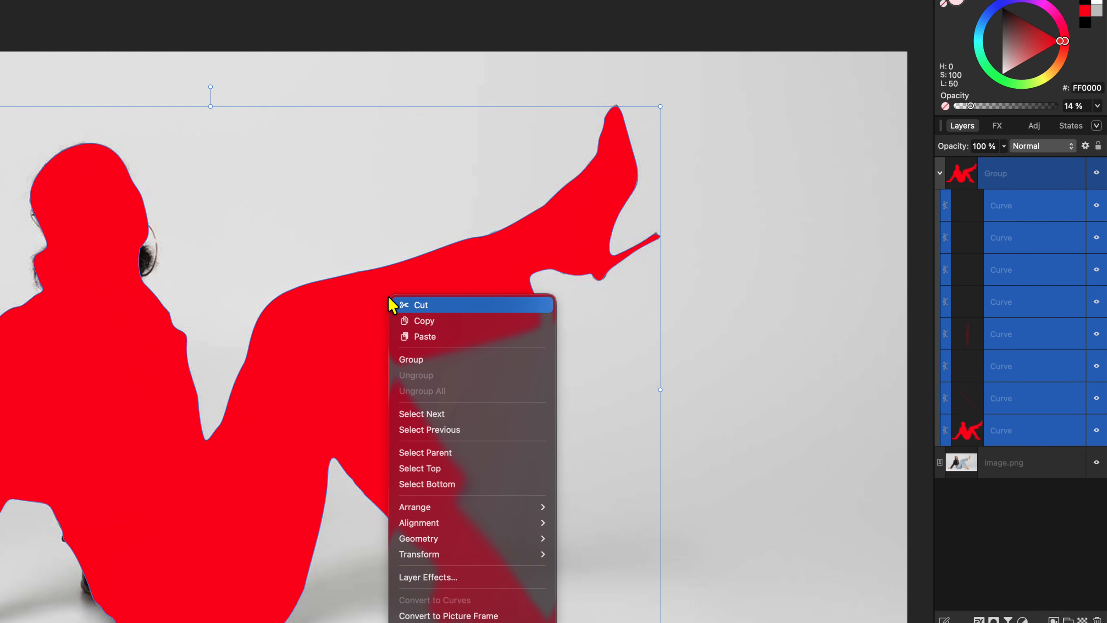
pyautogui.moveTo(465, 539)
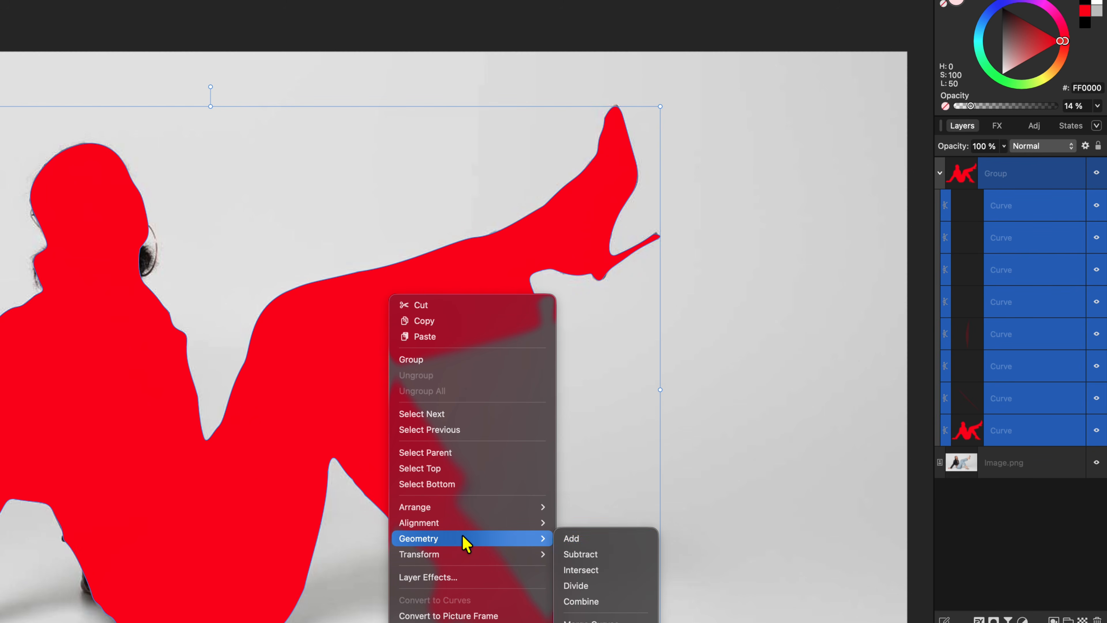
pyautogui.click(587, 545)
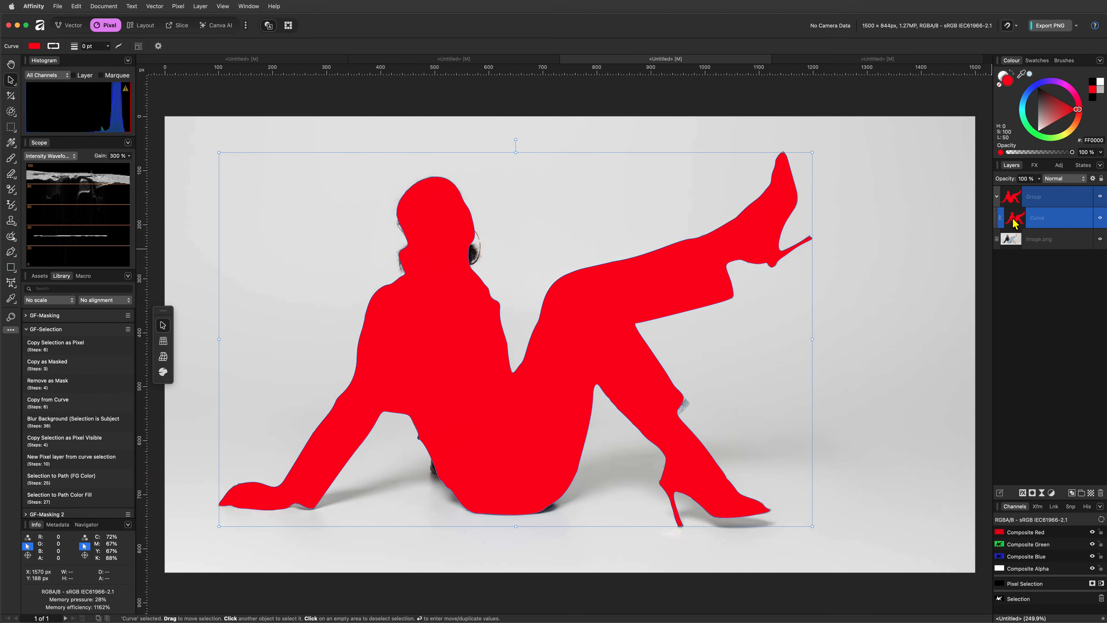
# Paste the merged red silhouette into the "The Style" document and position it over the grey one, slightly offset, above the text
pyautogui.click(807, 57)
pyautogui.press('super+v')
pyautogui.moveTo(423, 277); pyautogui.dragTo(612, 287)
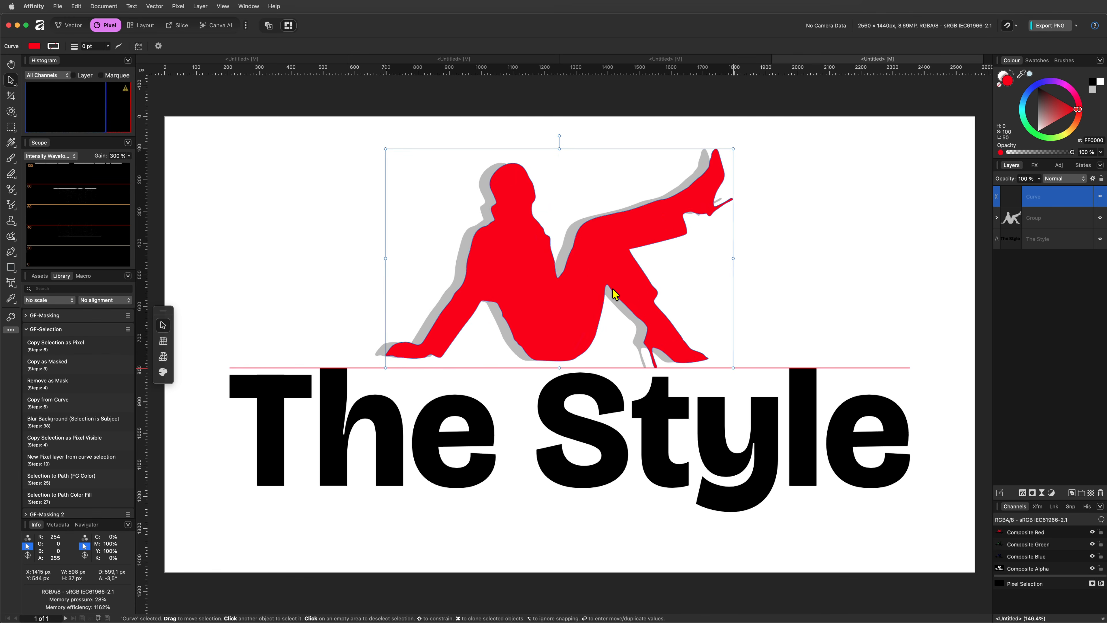
pyautogui.click(838, 295)
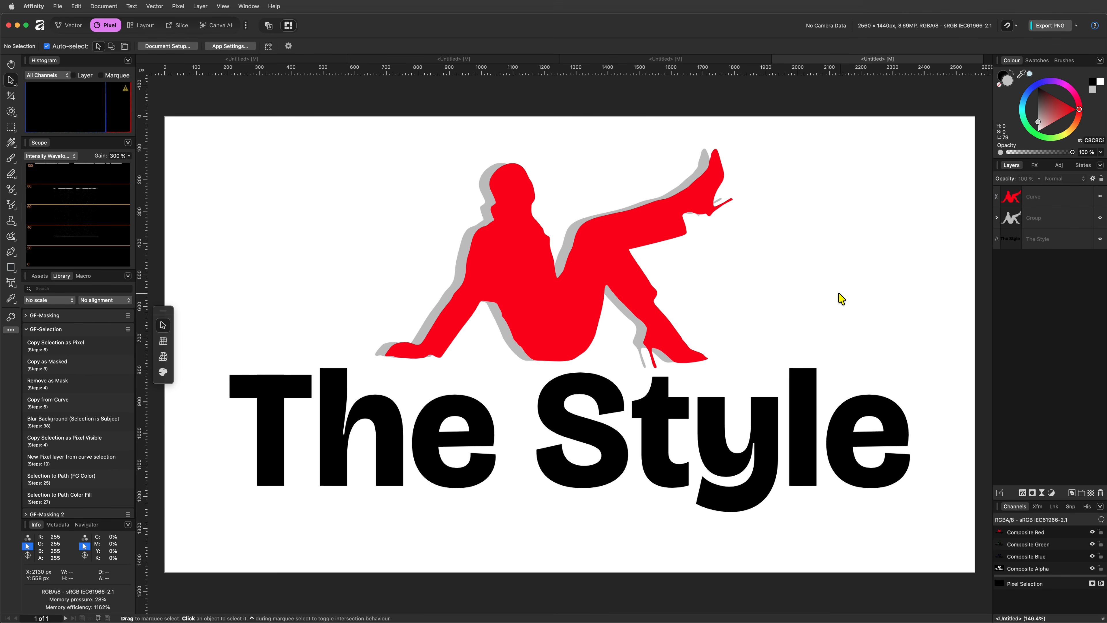
# Return to the photo document and delete the red silhouette group
pyautogui.click(699, 61)
pyautogui.click(1021, 201)
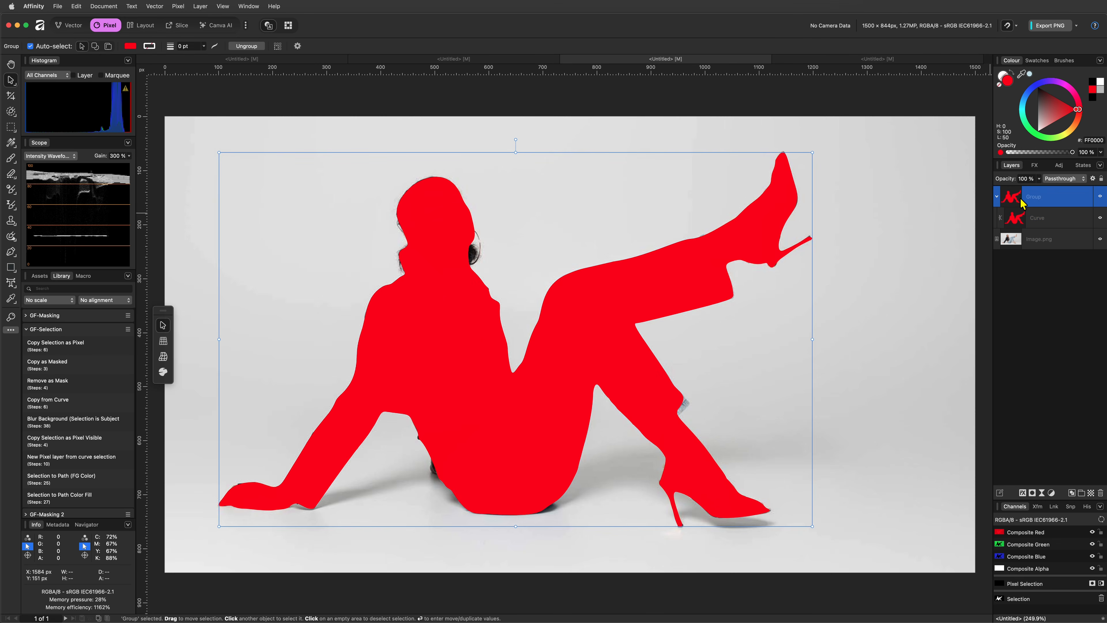
pyautogui.press('Delete')
pyautogui.press('Delete')
# Switch to the cartoon worker illustration document and duplicate its pixel layer
pyautogui.click(508, 59)
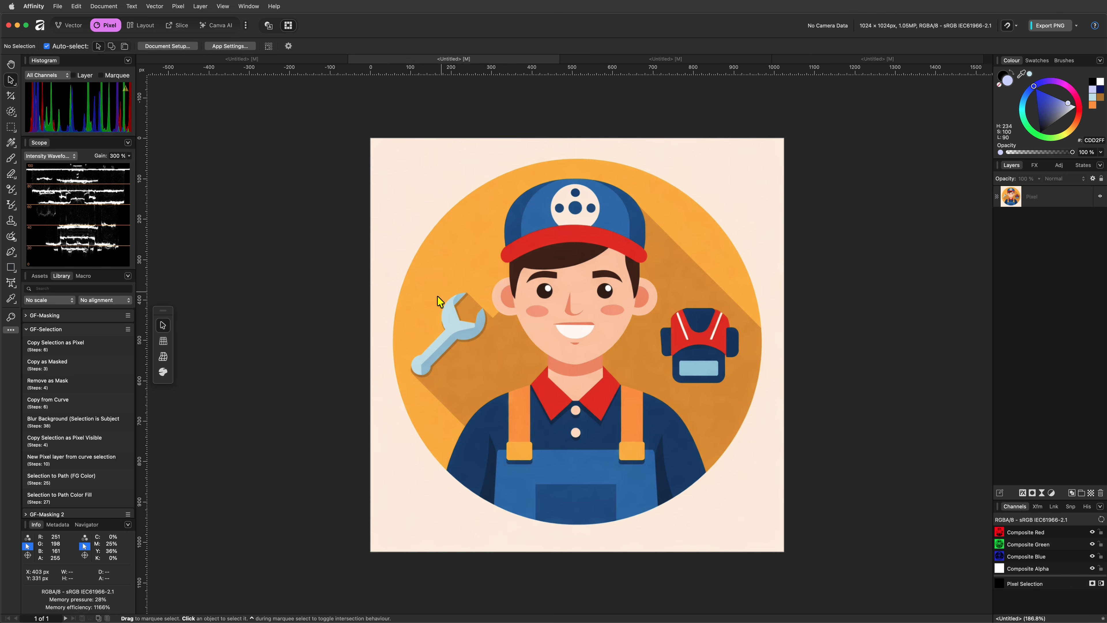
pyautogui.click(1012, 205)
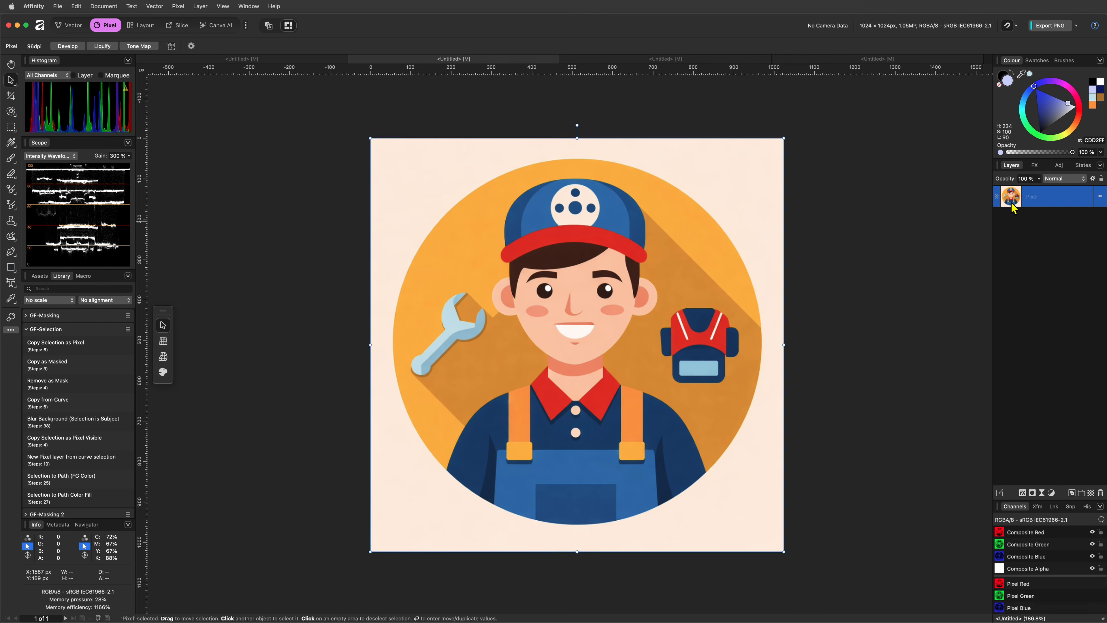
pyautogui.press('super+shift+n')
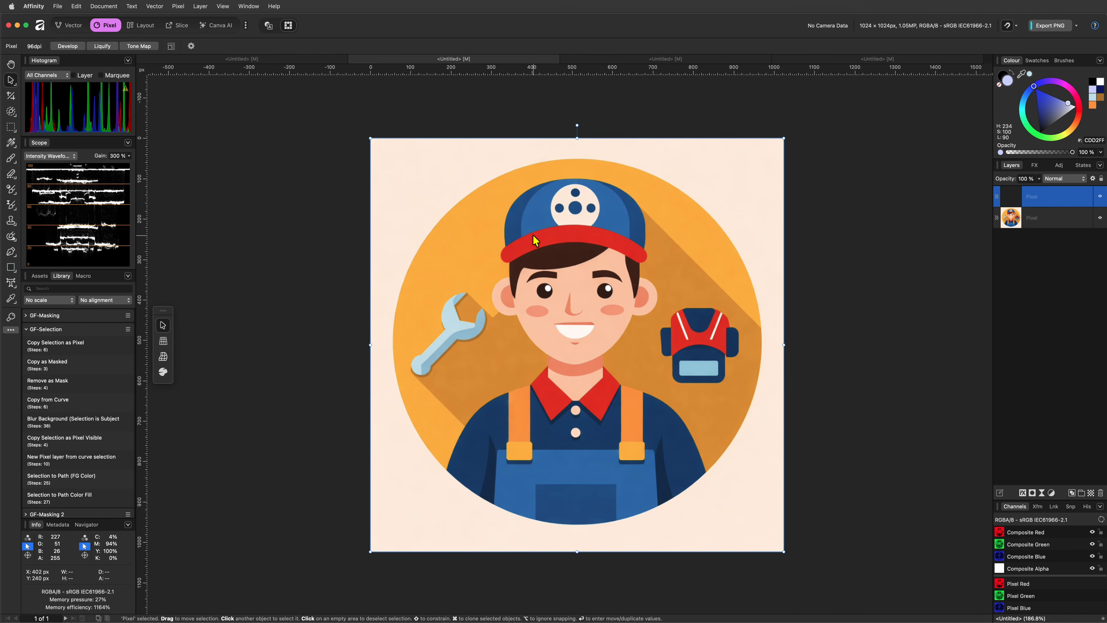
# Image Trace the duplicated illustration layer with Edge Threshold at 50% and Curve Fitting Tolerance at 100%
pyautogui.click(162, 7)
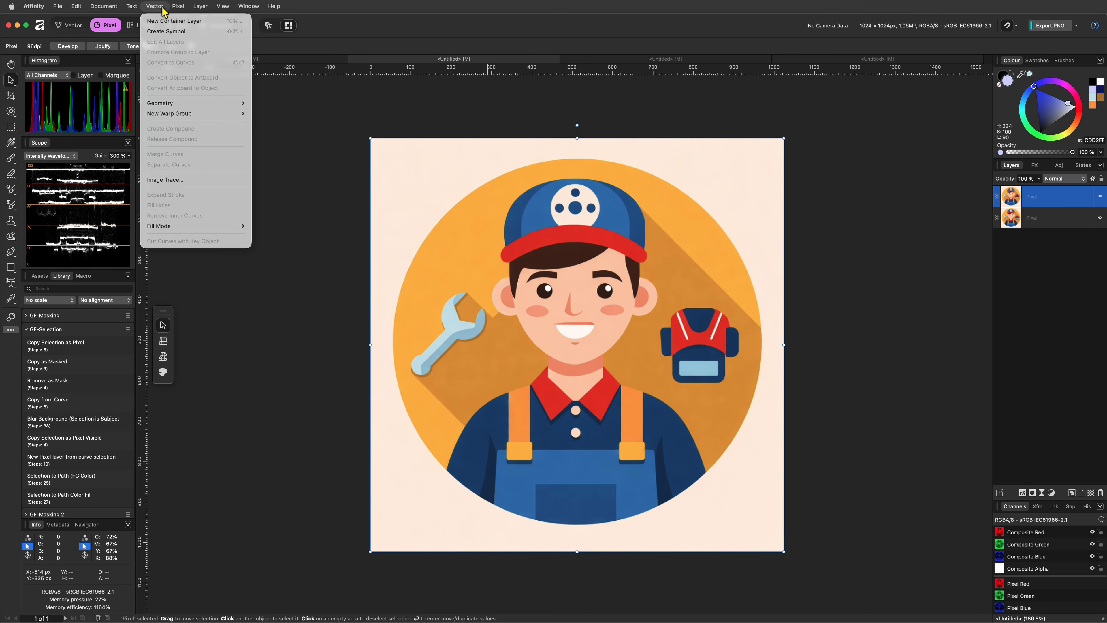
pyautogui.click(165, 180)
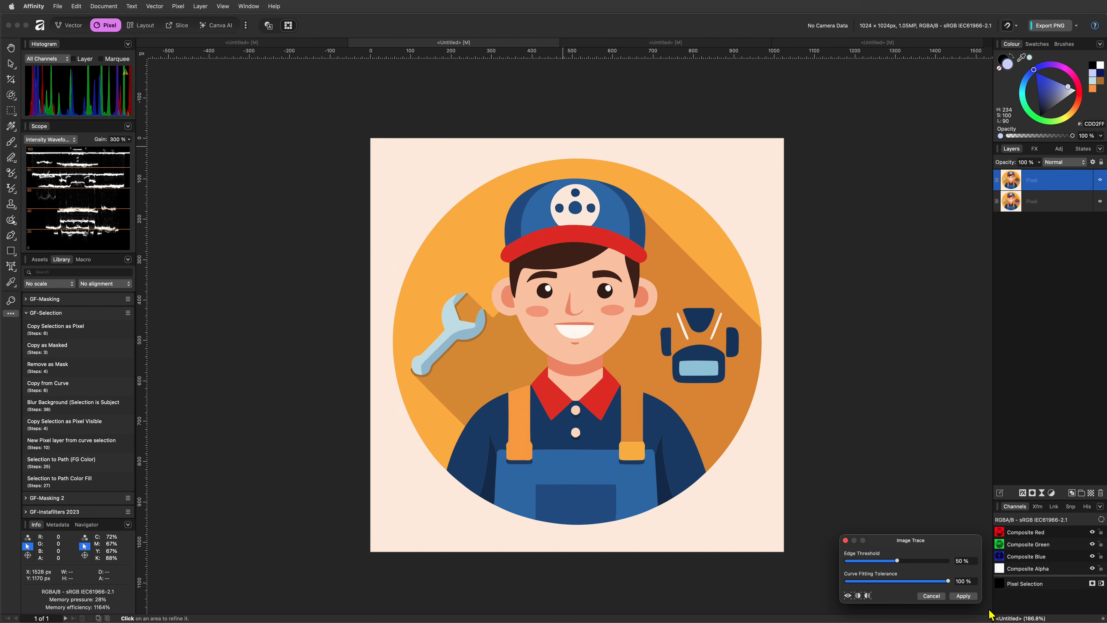
pyautogui.click(963, 595)
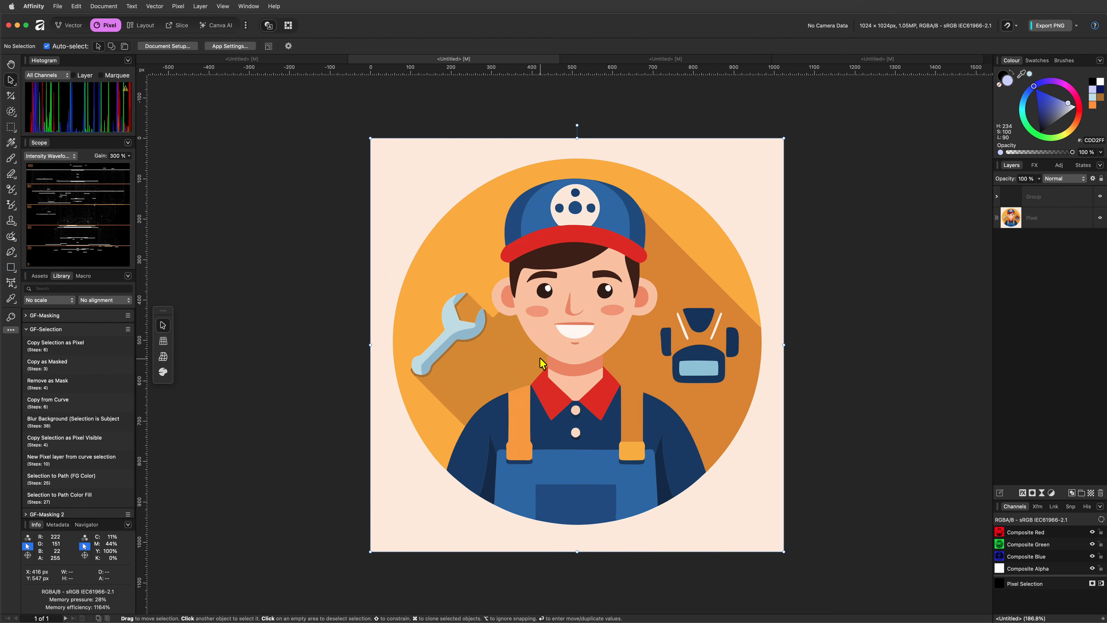
# Select the traced face curve, and use the Node tool to examine the nodes of the blue overalls curve
pyautogui.doubleClick(565, 355)
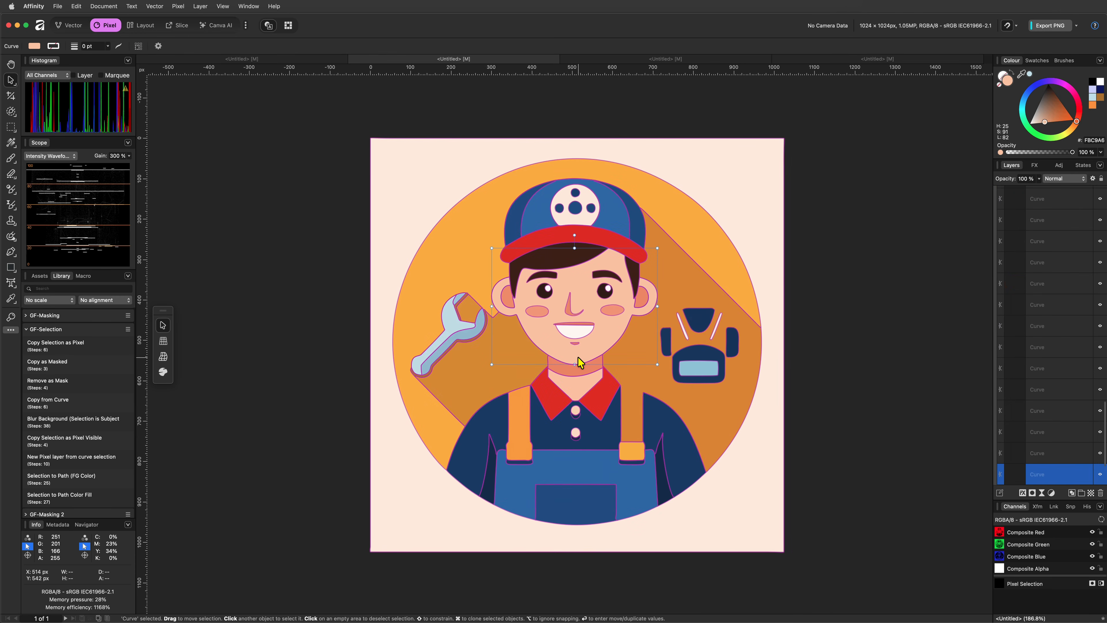
pyautogui.click(585, 441)
pyautogui.press('a')
pyautogui.click(586, 467)
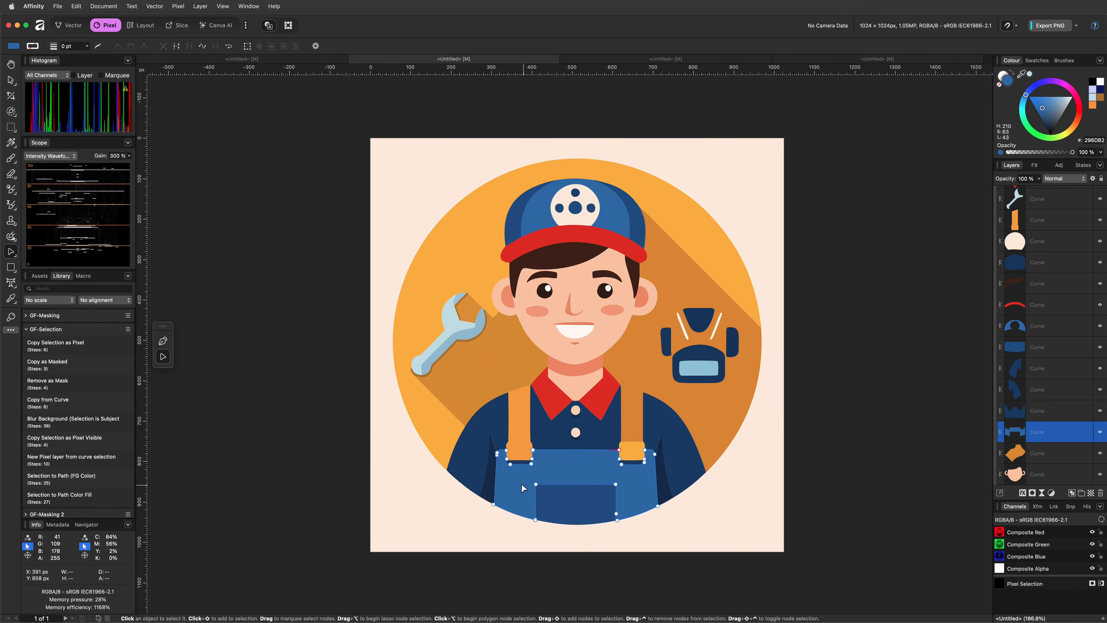
# Examine the traced curves of the dark sleeves, the shirt and the neck on the worker illustration one after another
pyautogui.click(479, 480)
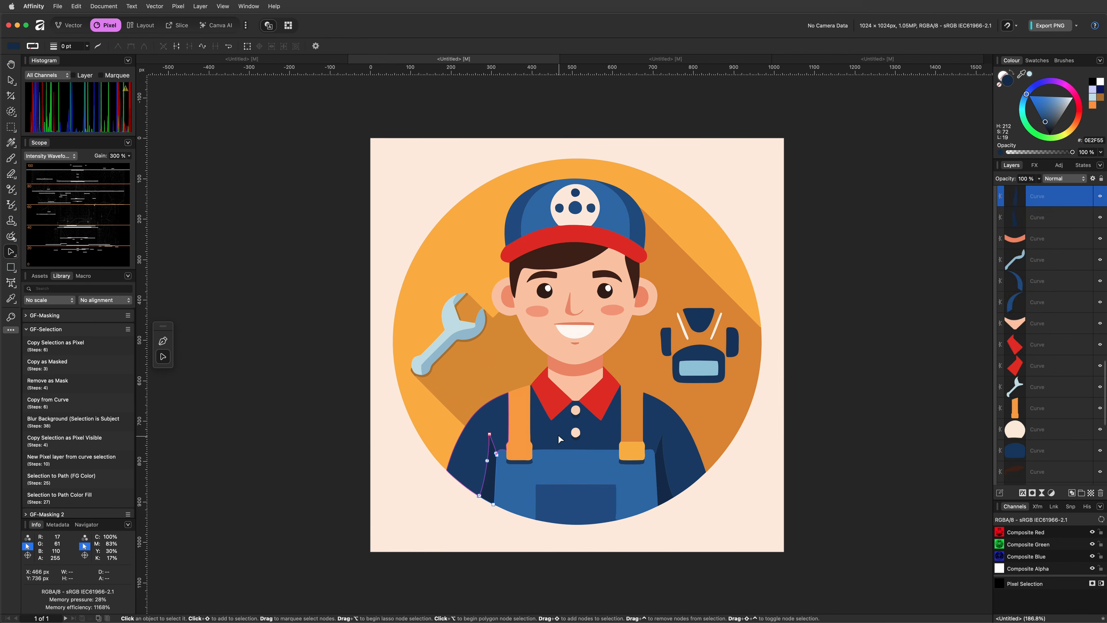
pyautogui.click(682, 469)
pyautogui.click(602, 450)
pyautogui.click(594, 418)
pyautogui.click(566, 386)
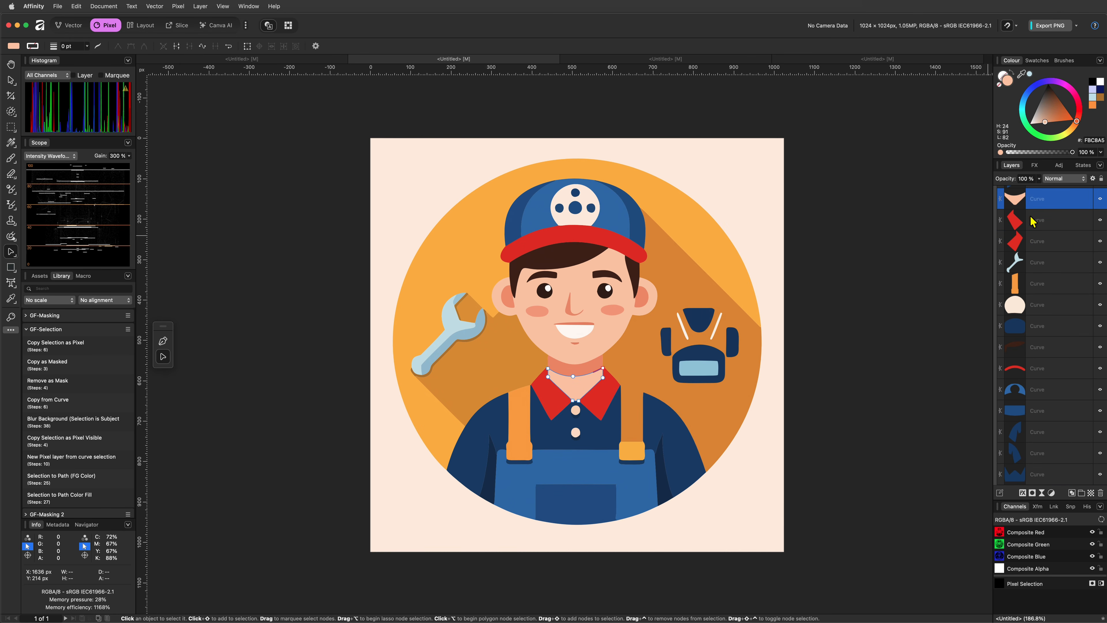
# Delete the group of traced curves above the original pixel layer
pyautogui.scroll(10, 1032, 284)
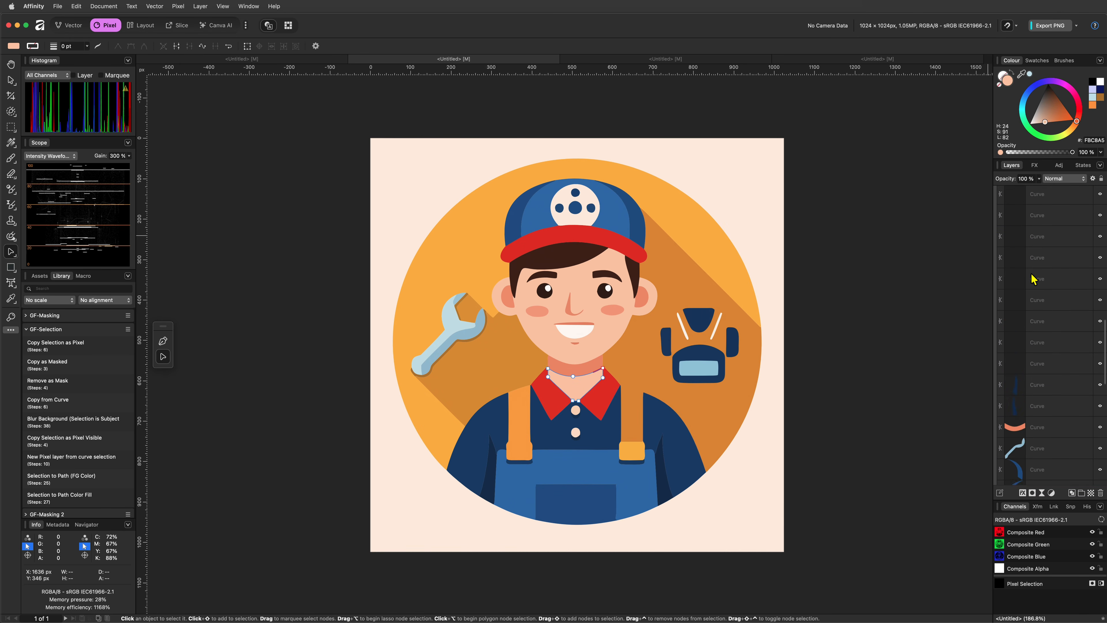
pyautogui.click(1012, 197)
pyautogui.press('Delete')
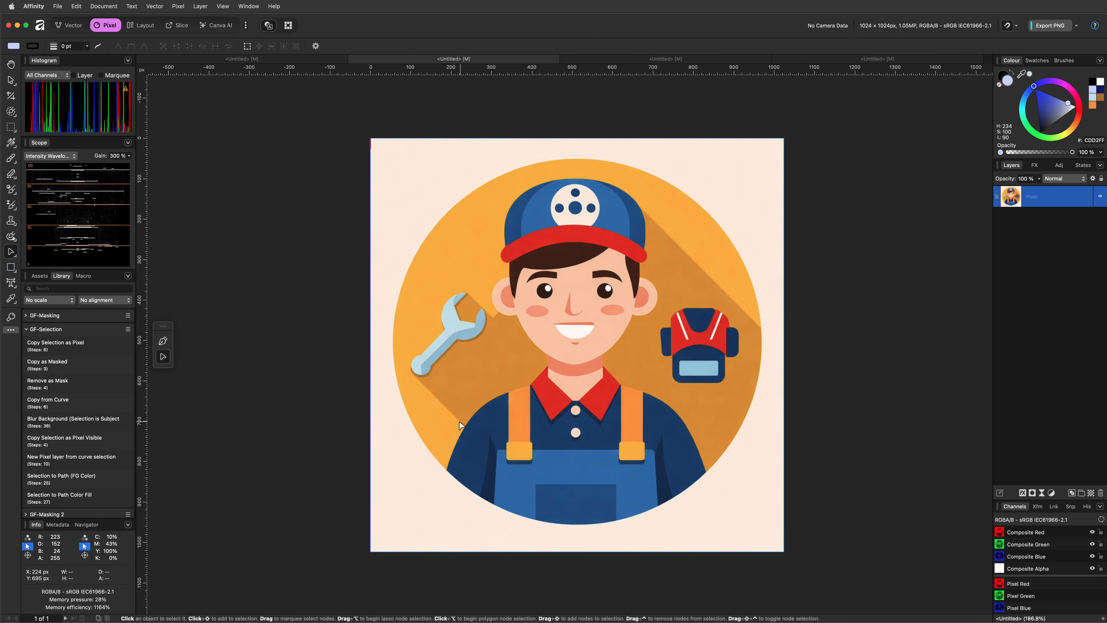
# Select the whole worker figure with the Selection Brush and convert it to a filled silhouette with the Selection to Path (FG Color) macro
pyautogui.click(11, 112)
pyautogui.moveTo(559, 409)
pyautogui.mouseDown()
pyautogui.moveTo(564, 356)
pyautogui.moveTo(533, 209)
pyautogui.moveTo(527, 293)
pyautogui.moveTo(582, 195)
pyautogui.mouseUp()
pyautogui.press('v')
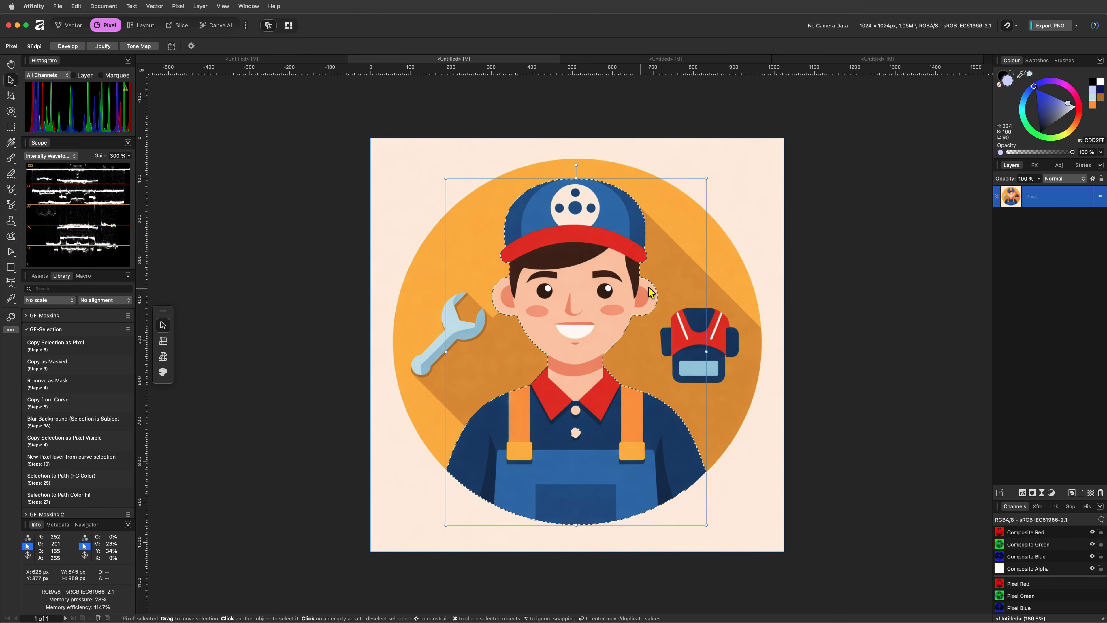
pyautogui.click(12, 114)
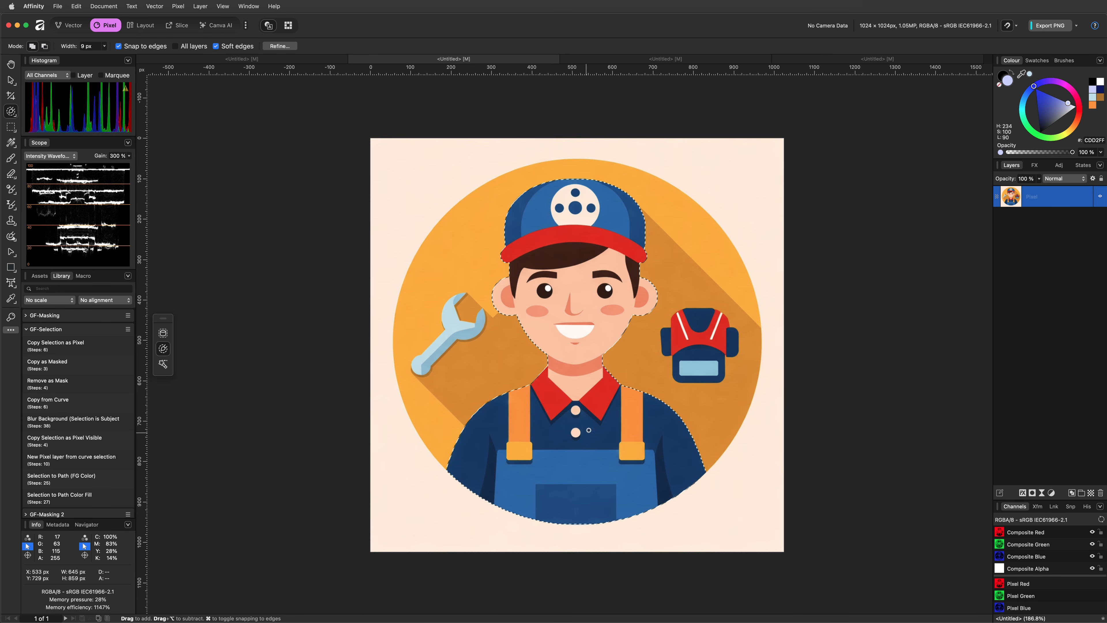
pyautogui.click(36, 480)
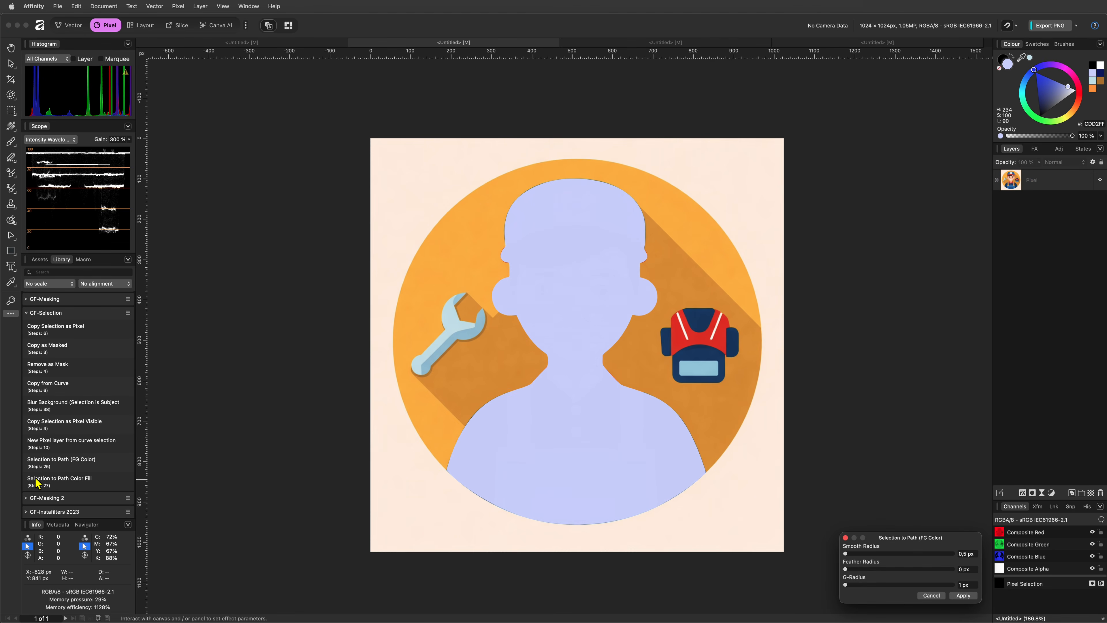
pyautogui.click(36, 479)
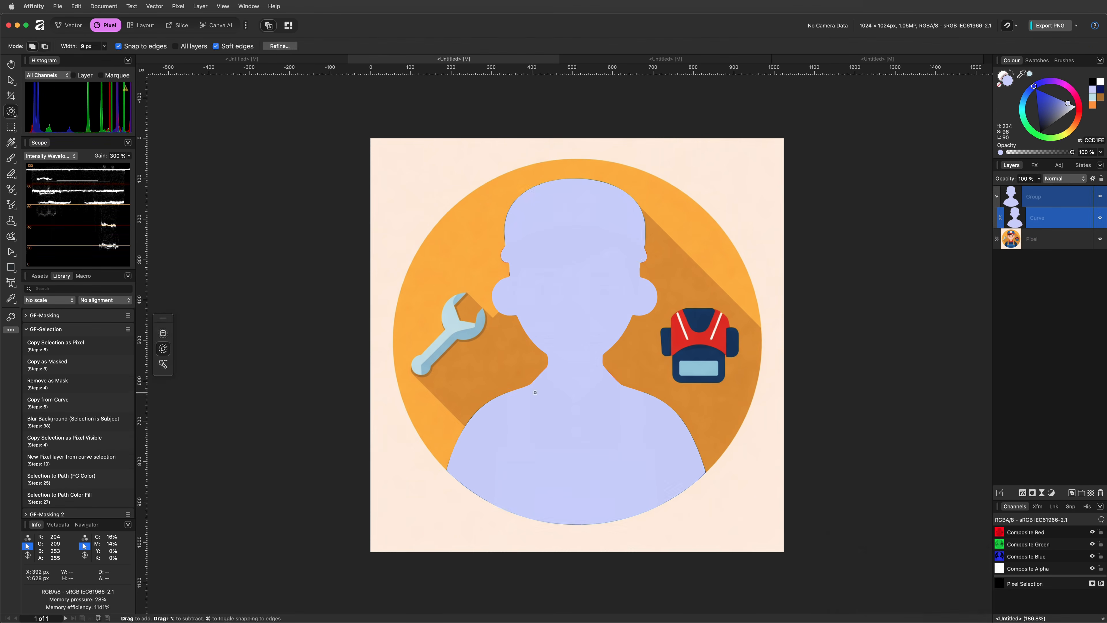
# Switch to the logo layout document, replace the headline text with "Awesome" and centre it horizontally on the page
pyautogui.click(850, 59)
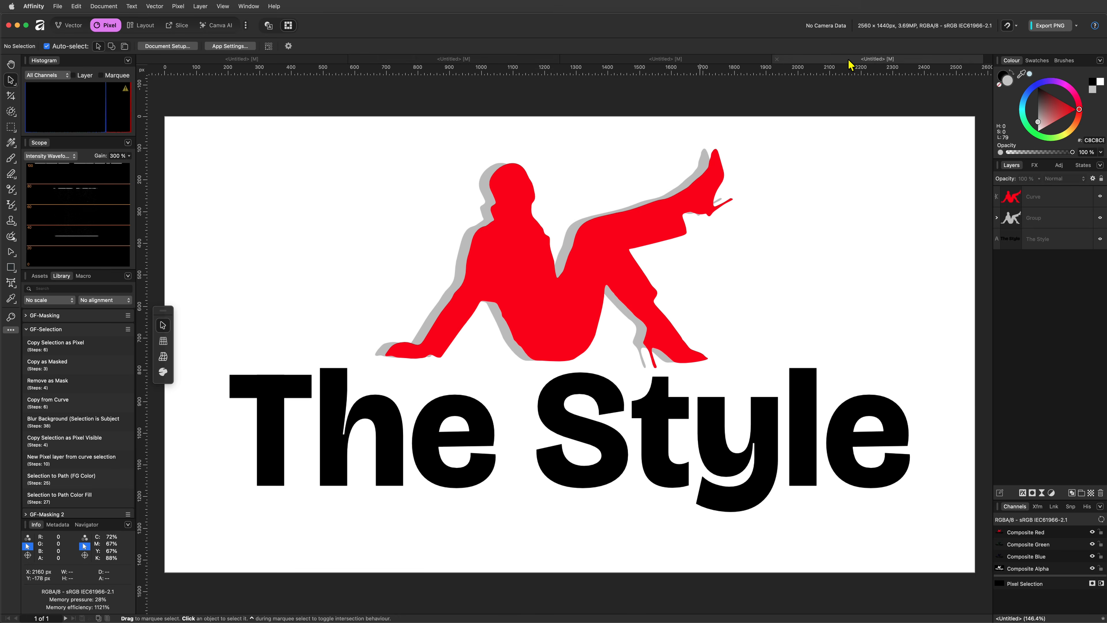
pyautogui.doubleClick(786, 436)
pyautogui.press('super+a')
pyautogui.write('Awesome')
pyautogui.press('Escape')
pyautogui.moveTo(605, 437); pyautogui.dragTo(582, 436)
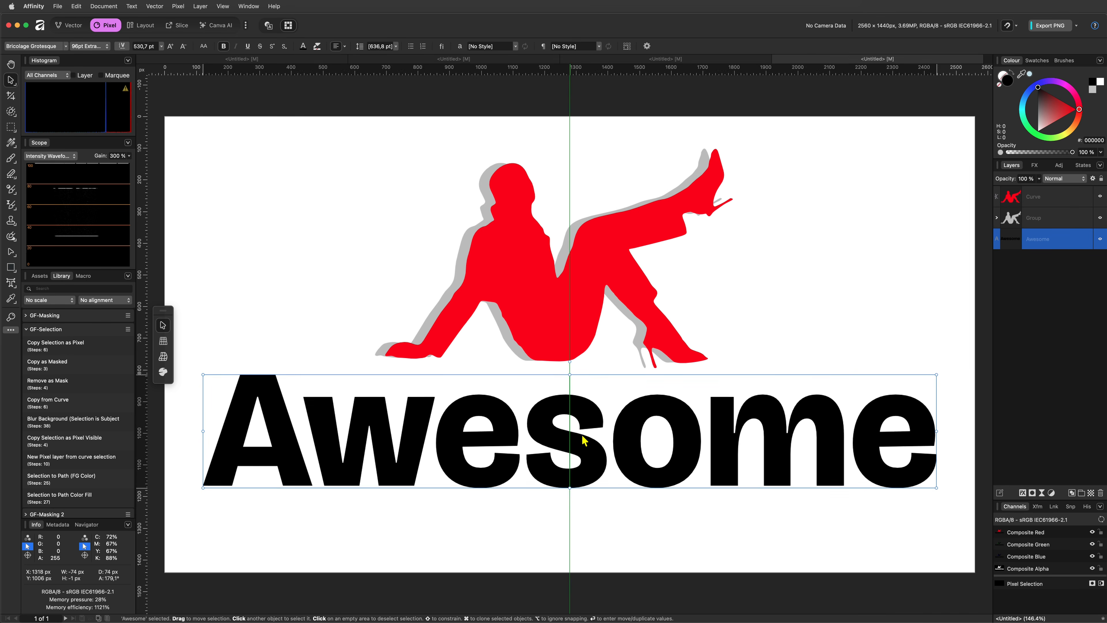
# Duplicate the Awesome text, scale the copy about its centre to about 502 pt and colour it light grey
pyautogui.press('super+j')
pyautogui.moveTo(936, 487); pyautogui.dragTo(916, 485)
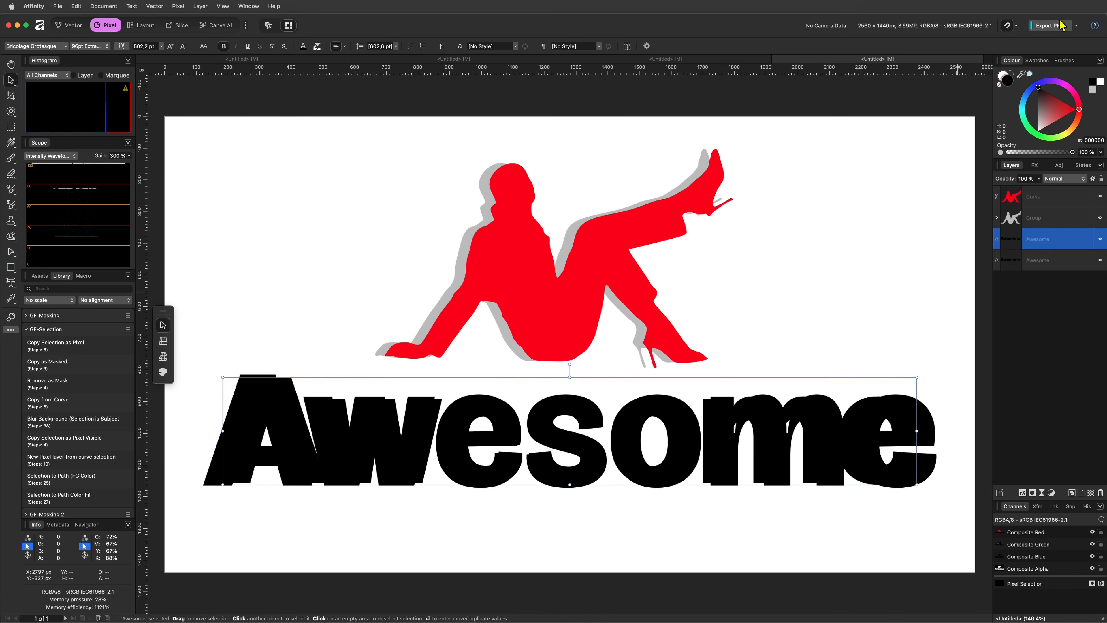
pyautogui.click(1038, 122)
# Power-duplicate the scaled grey Awesome copy repeatedly until the innermost text shrinks to about 141 pt
pyautogui.press('super+j')
pyautogui.press('super+j')
pyautogui.press('super+j')
pyautogui.press('super+j')
pyautogui.press('super+j')
pyautogui.press('super+j')
pyautogui.press('super+j')
pyautogui.press('super+j')
pyautogui.press('super+j')
pyautogui.press('super+j')
pyautogui.press('super+j')
pyautogui.press('super+j')
pyautogui.press('super+j')
pyautogui.press('super+j')
pyautogui.press('super+j')
pyautogui.press('super+j')
pyautogui.press('super+j')
pyautogui.press('super+j')
pyautogui.press('super+j')
pyautogui.press('super+j')
# Group all the grey Awesome copies and place the group beneath the black Awesome text
pyautogui.scroll(-2, 1065, 274)
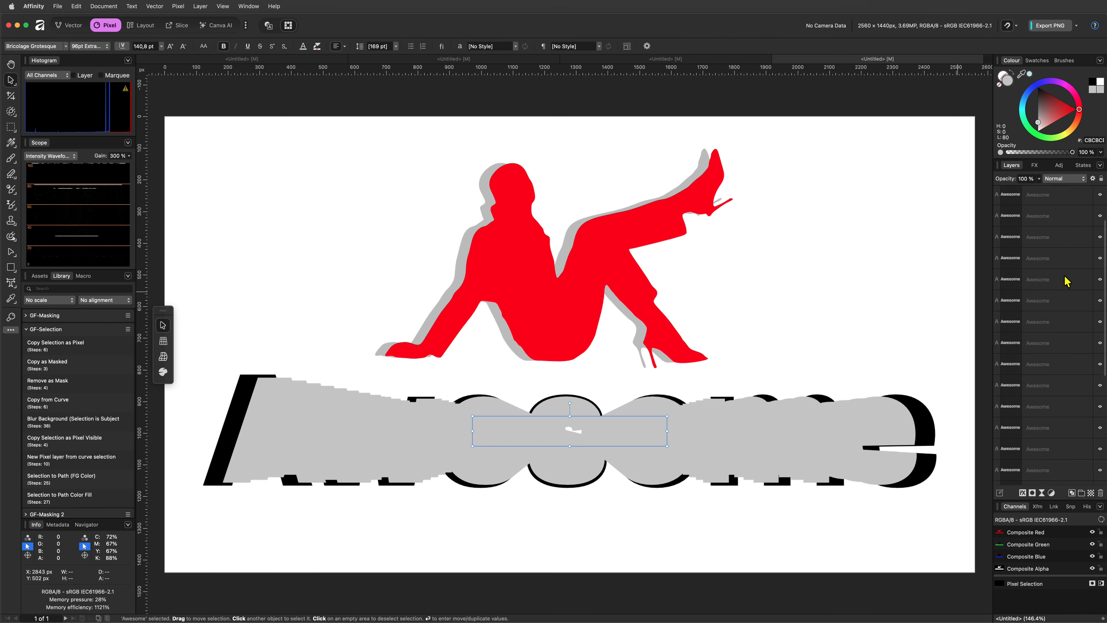
pyautogui.scroll(-10, 1065, 273)
pyautogui.keyDown('shift'); pyautogui.click(1055, 453); pyautogui.keyUp('shift')
pyautogui.press('super+g')
pyautogui.moveTo(1042, 242); pyautogui.dragTo(1024, 270)
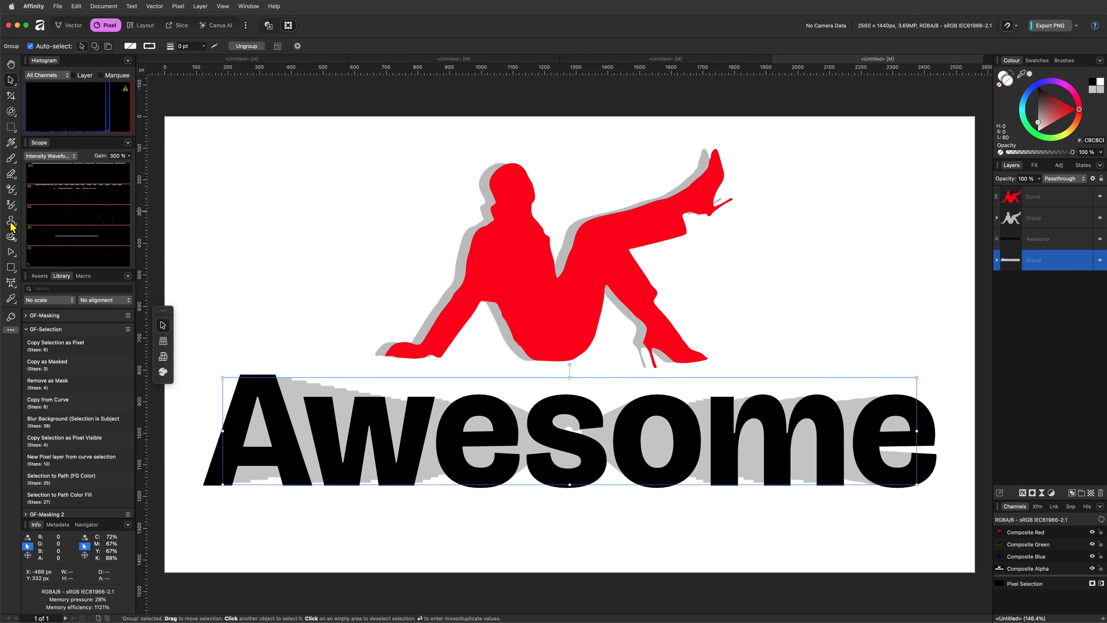
# Apply an elliptical gradient fill to the group of grey copies, running from the middle of the word outward
pyautogui.click(11, 142)
pyautogui.moveTo(566, 441); pyautogui.dragTo(246, 435)
pyautogui.click(101, 46)
pyautogui.click(102, 66)
pyautogui.click(102, 46)
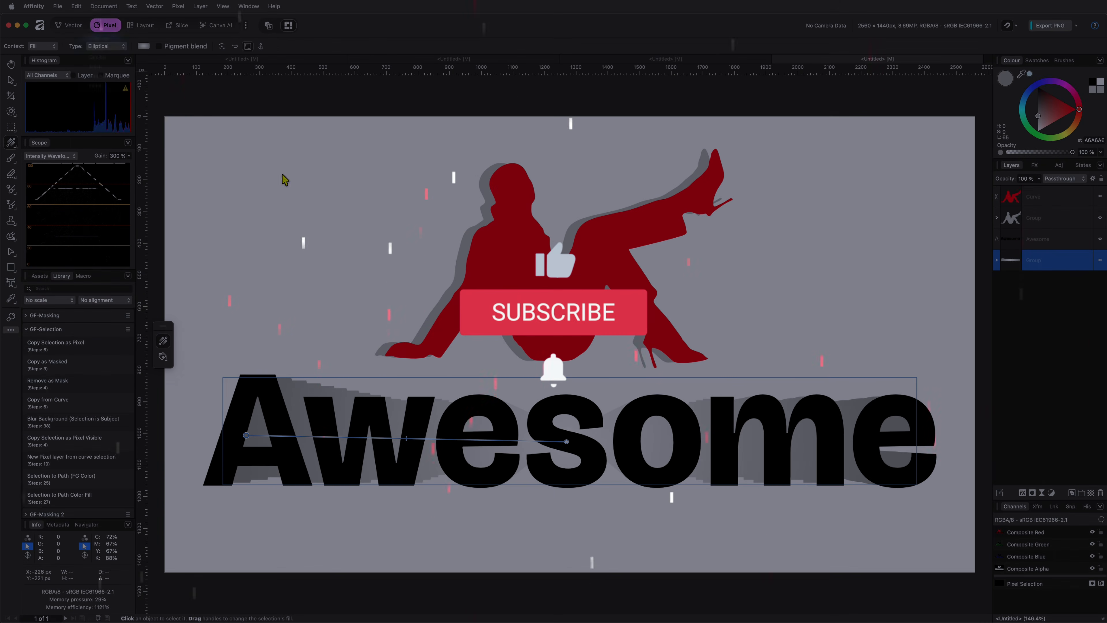
pyautogui.click(98, 38)
pyautogui.scroll(-5, 435, 384)
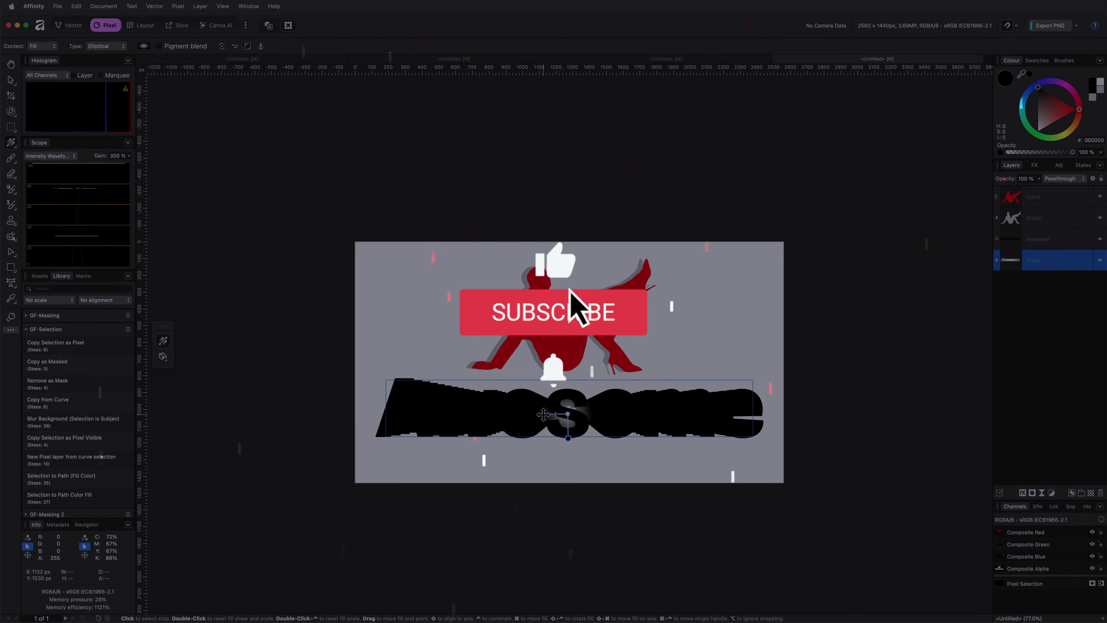
# Select the front Awesome text and apply a black-and-white gradient fill across the word
pyautogui.press('v')
pyautogui.click(554, 375)
pyautogui.click(11, 142)
pyautogui.moveTo(377, 410); pyautogui.dragTo(762, 410)
pyautogui.click(1039, 131)
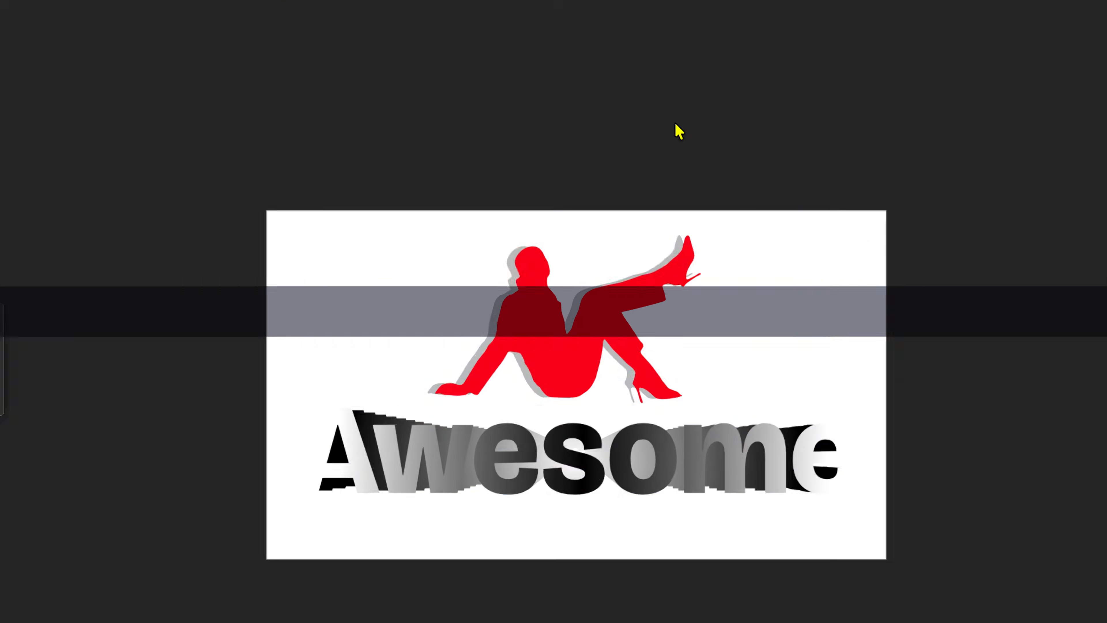